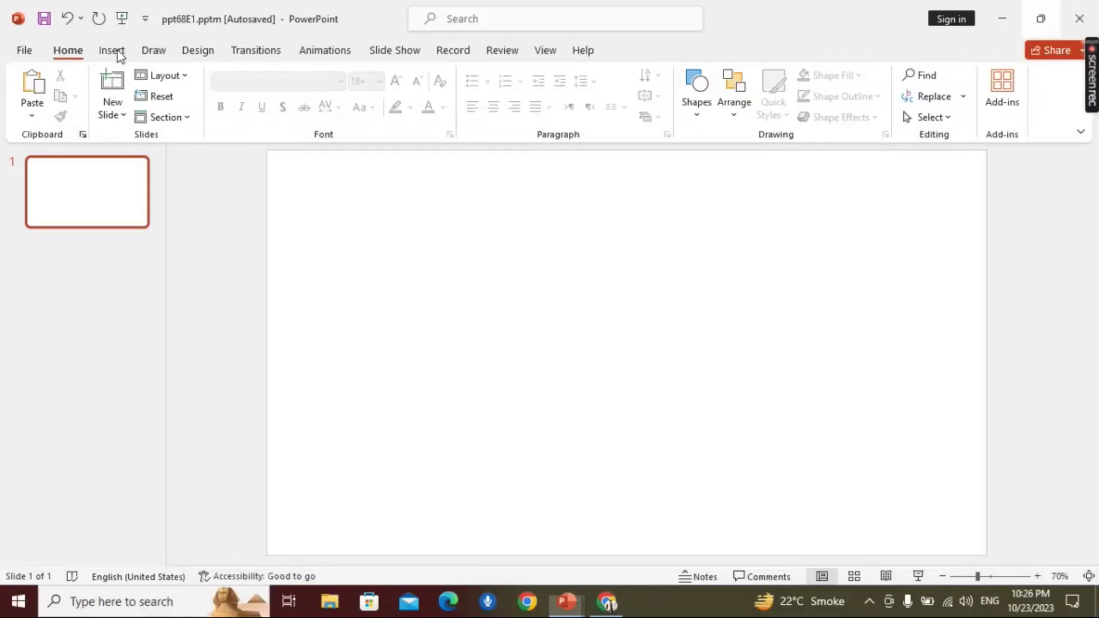
Show the Insert ribbon options on the blank slide.
click(113, 51)
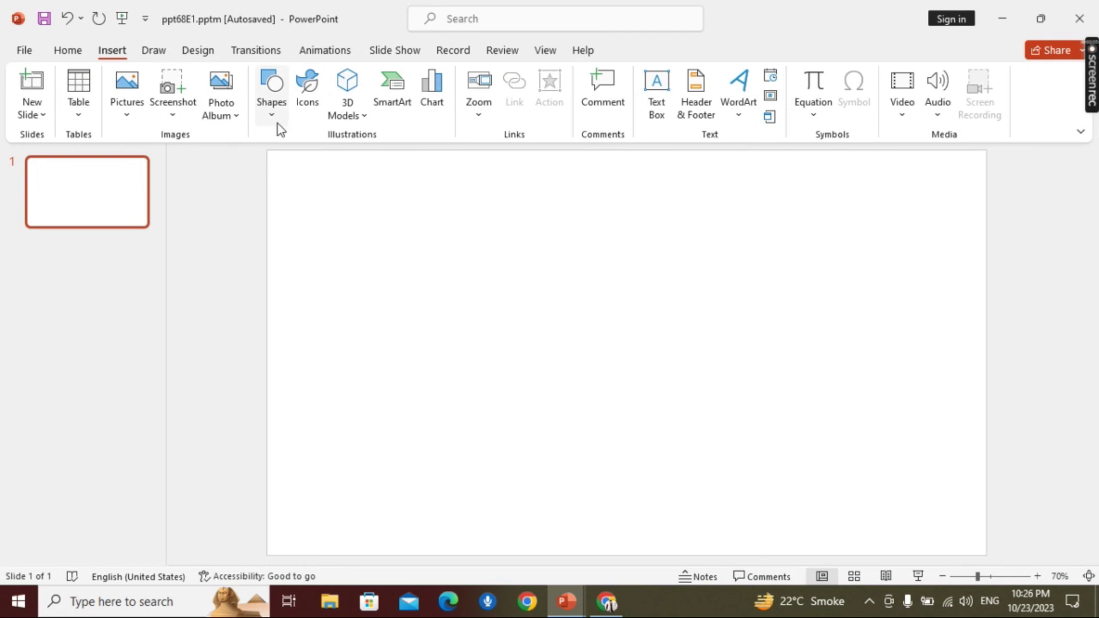
Add a text box near the slide's top containing the digit 1.
click(656, 92)
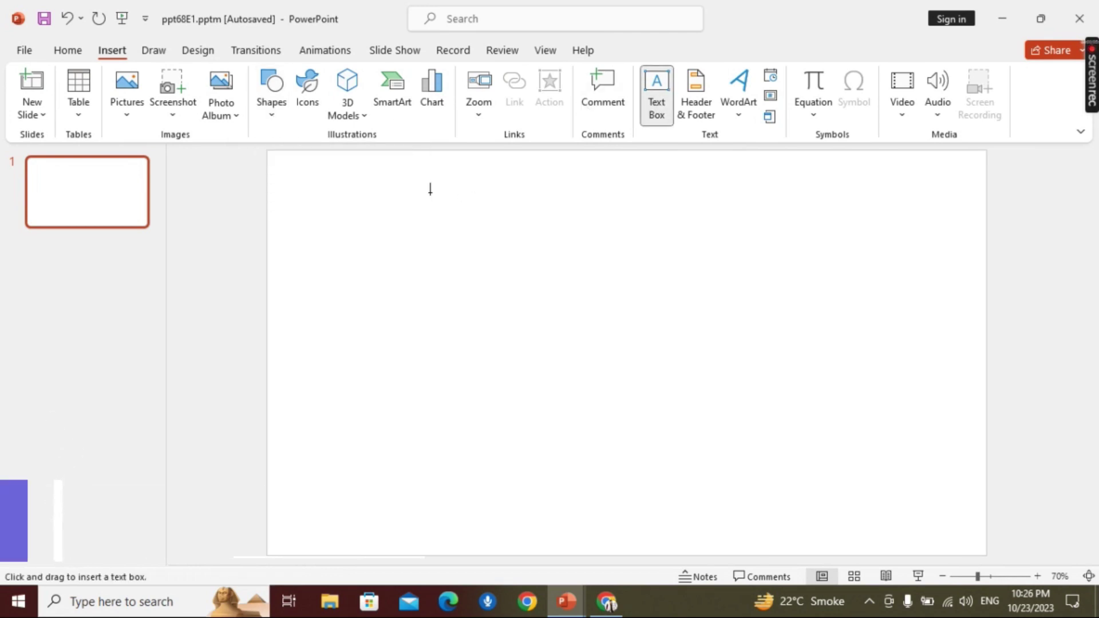
drag(427, 193, 571, 307)
text(1)
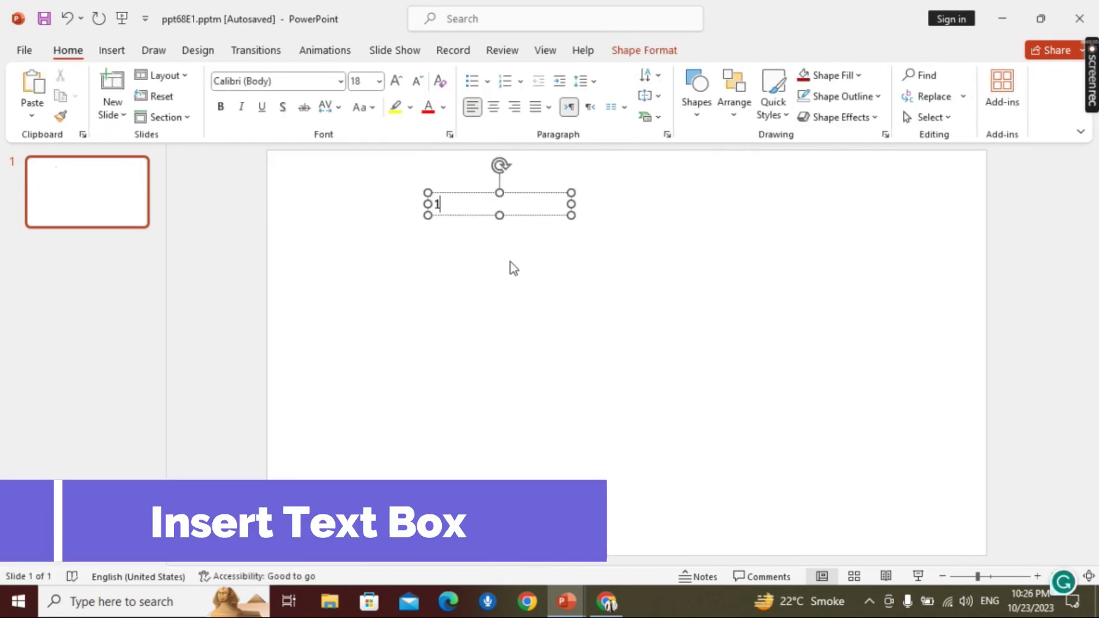
Set the 1 to Arial Black size 300, then move it top-left and narrow its box.
double_click(437, 204)
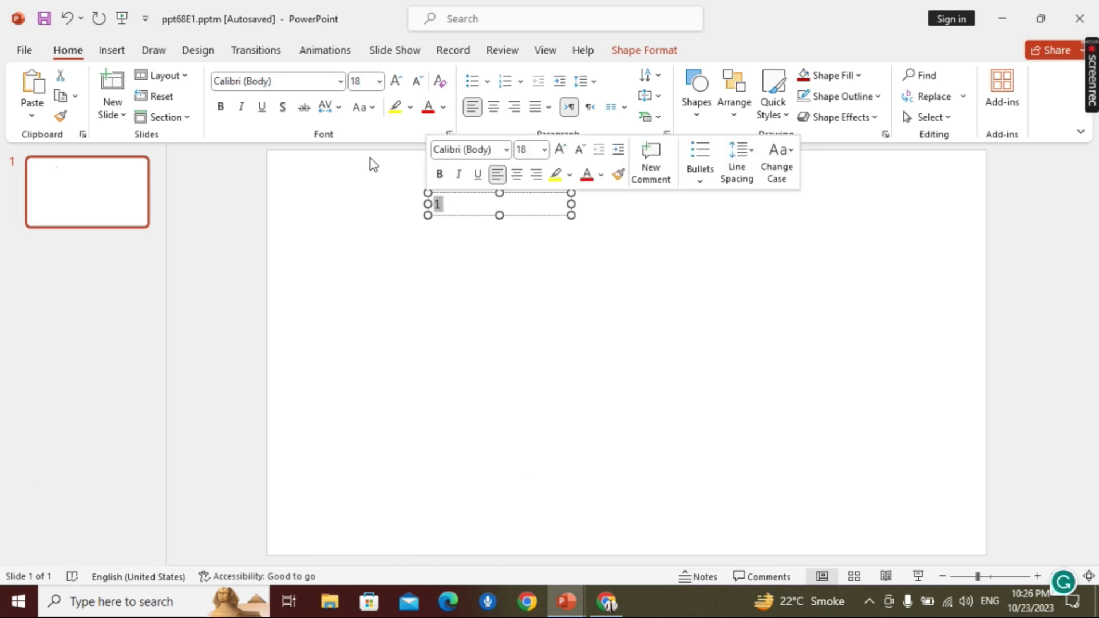
click(301, 80)
text(Ar)
key(Return)
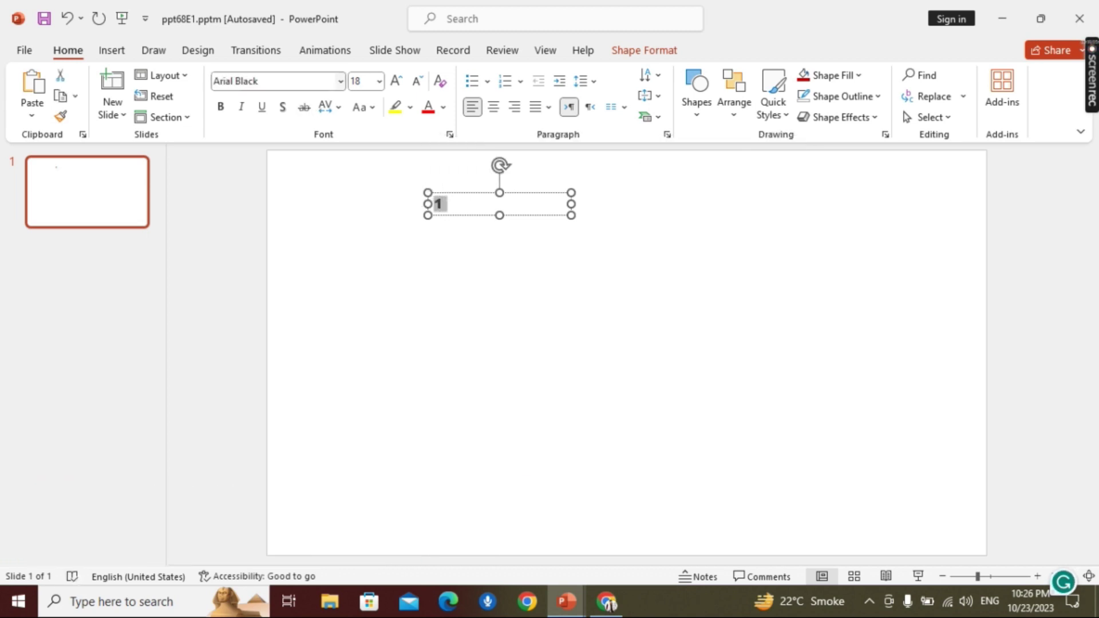
click(357, 80)
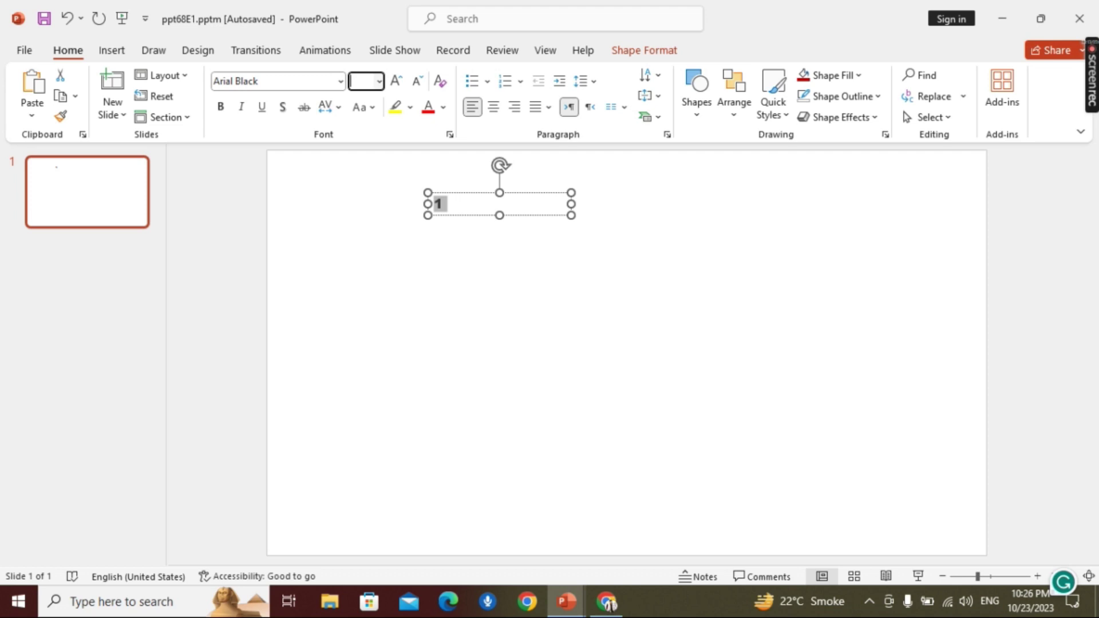
text(300)
key(Return)
drag(555, 192, 420, 149)
drag(460, 288, 417, 288)
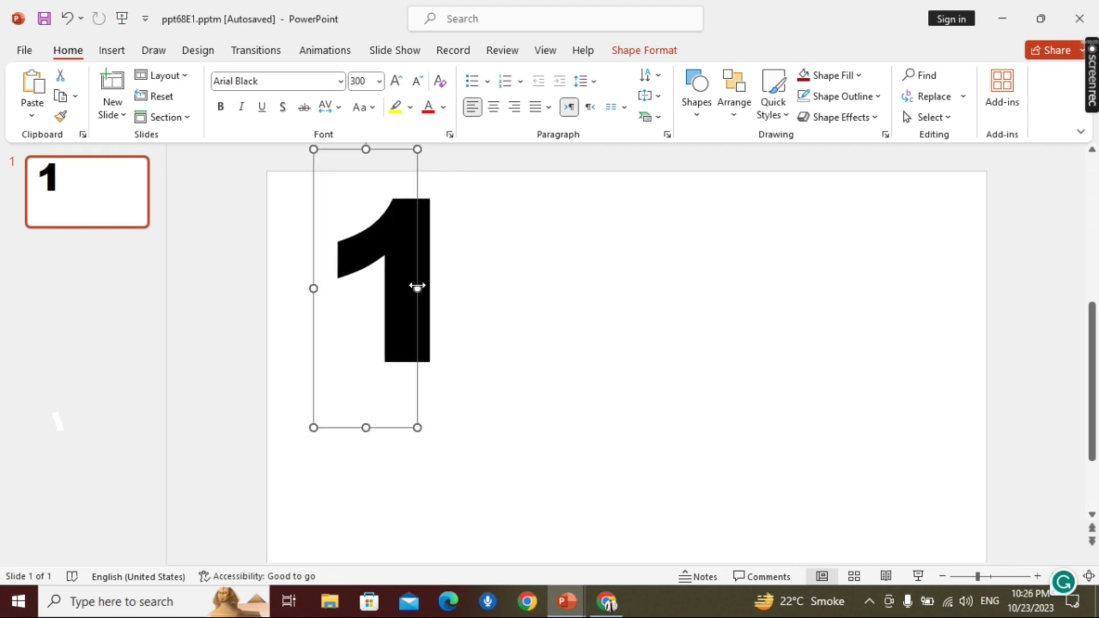
Draw a blue square rectangle to the right of the numeral 1.
click(112, 50)
click(271, 112)
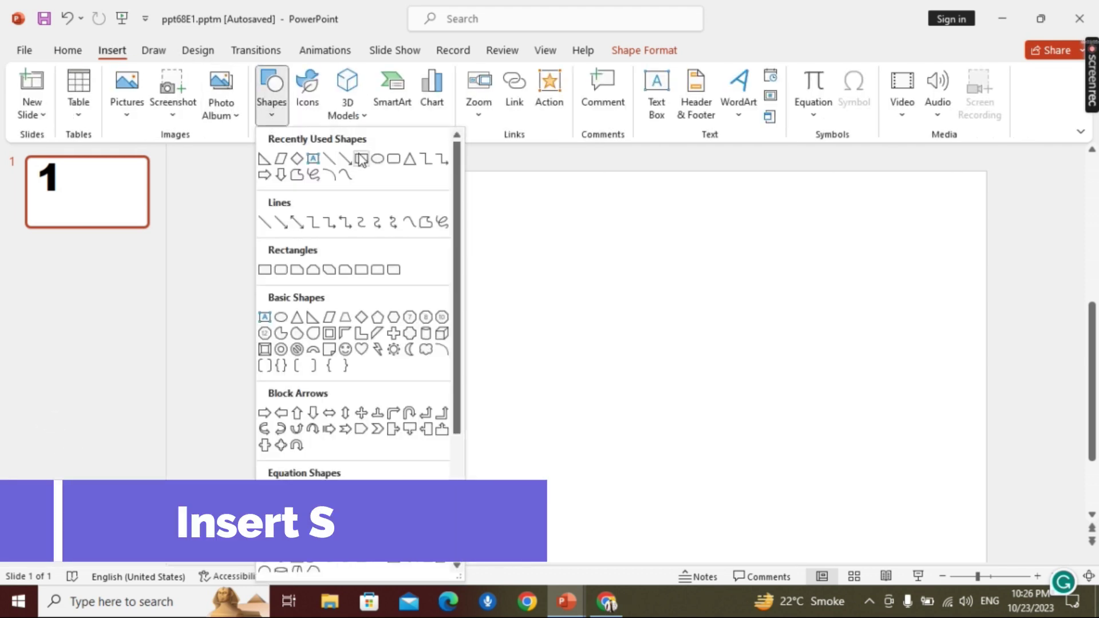
click(363, 162)
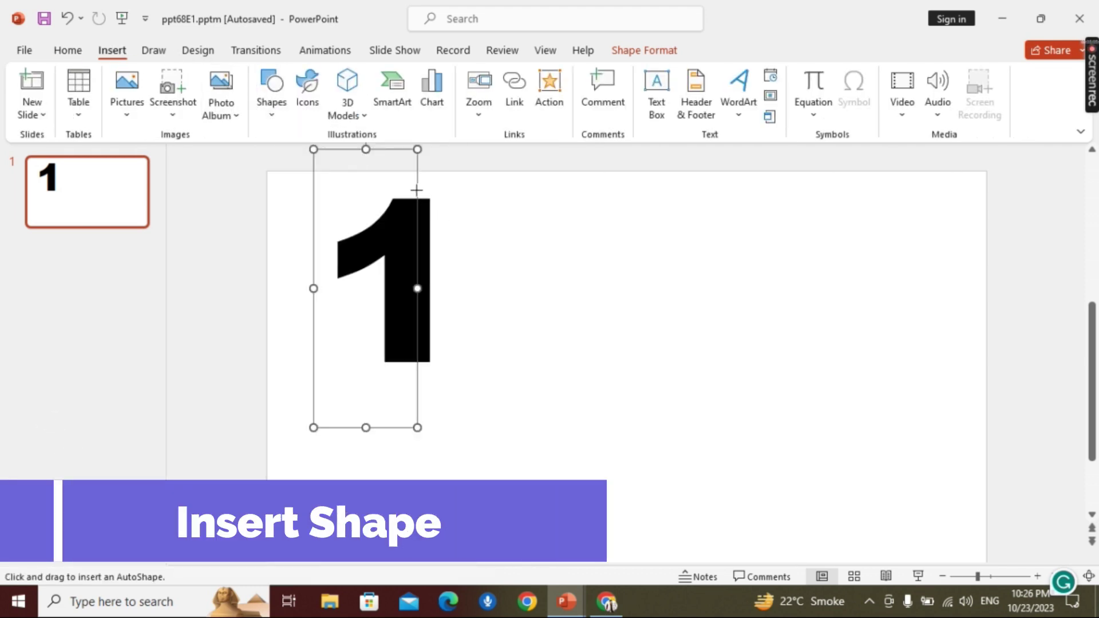
mouse_move(417, 190)
mouse_down()
mouse_move(586, 377)
mouse_move(618, 374)
mouse_up()
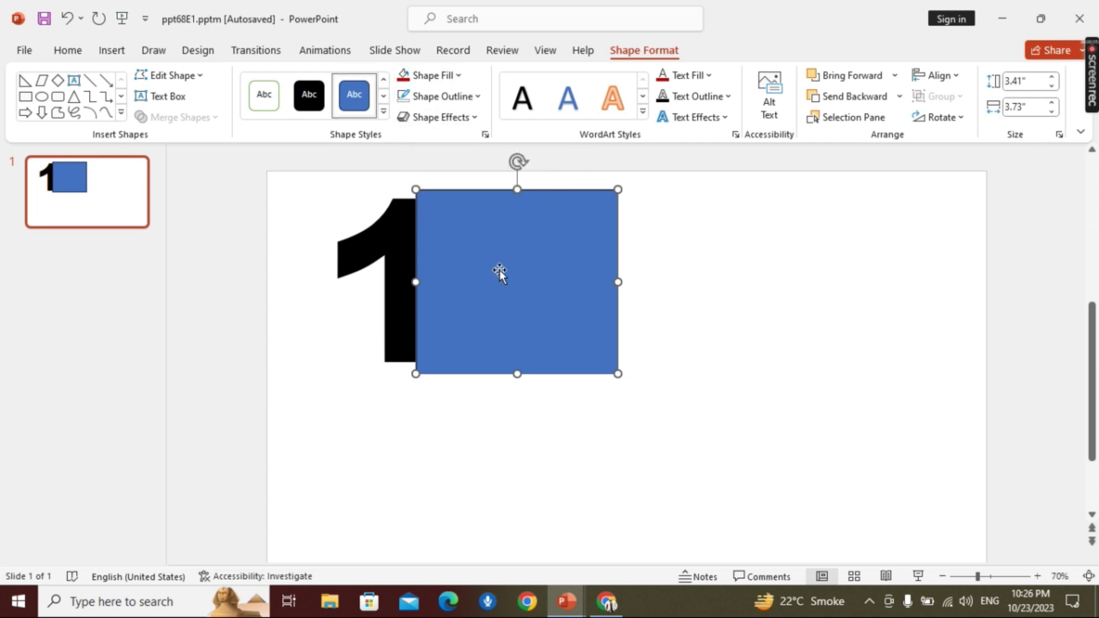
Duplicate the square and fit the copy, 3.01" by 3.3", over the original.
key(ctrl+d)
drag(540, 294, 532, 284)
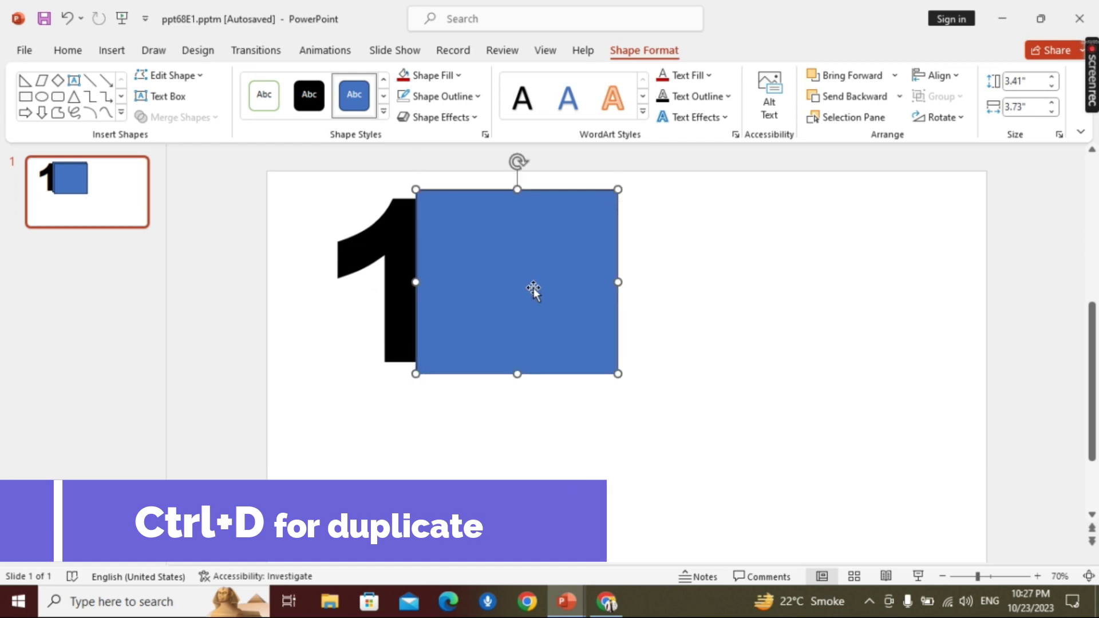
drag(620, 373, 602, 363)
Fill the outer square dark red, leaving the inner square's inside white.
click(432, 75)
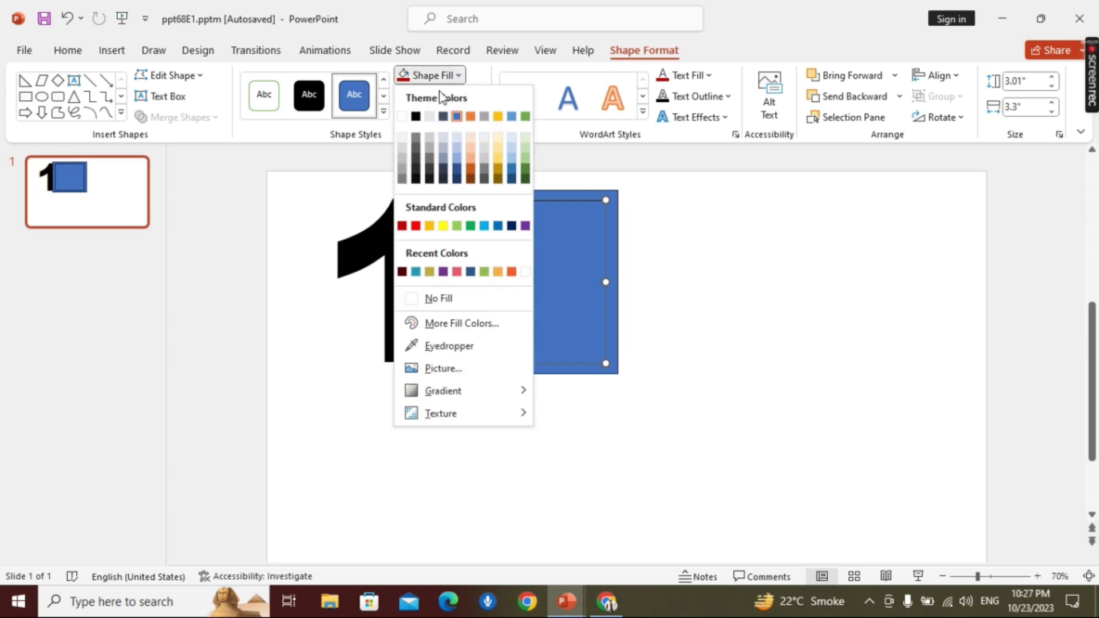
click(435, 297)
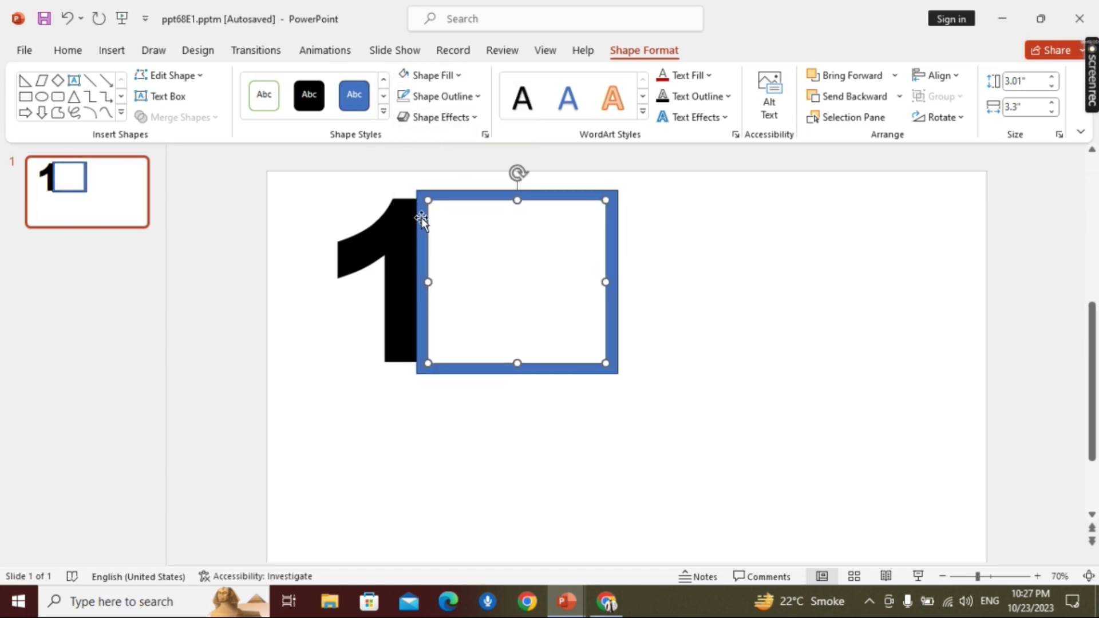
key(ctrl+z)
click(431, 74)
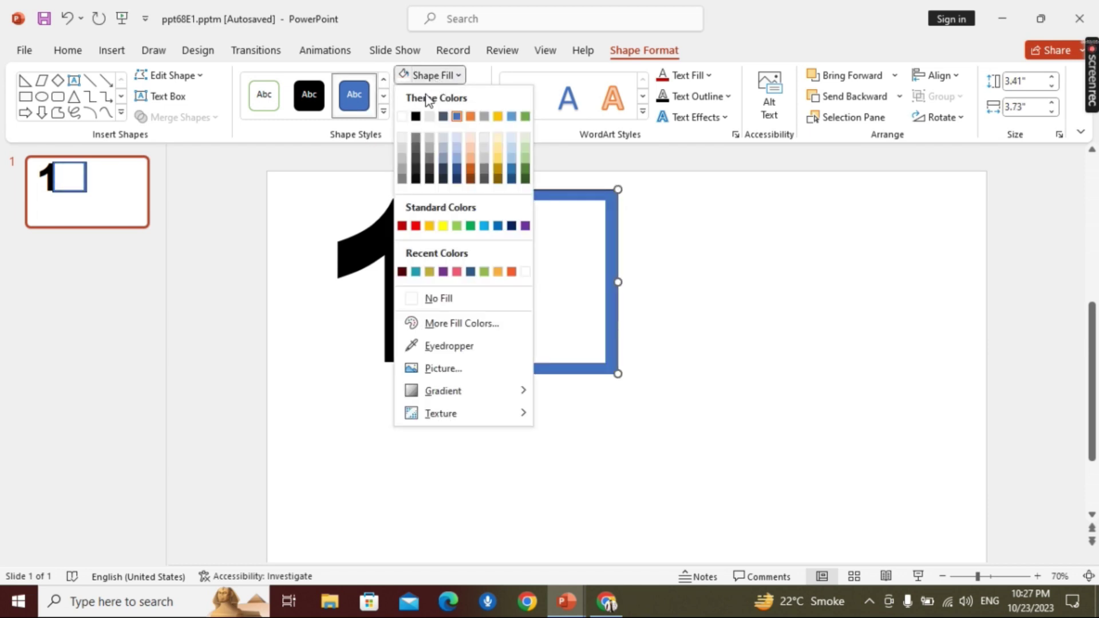
click(402, 225)
Colour the numeral 1 dark red to match the frame.
click(401, 229)
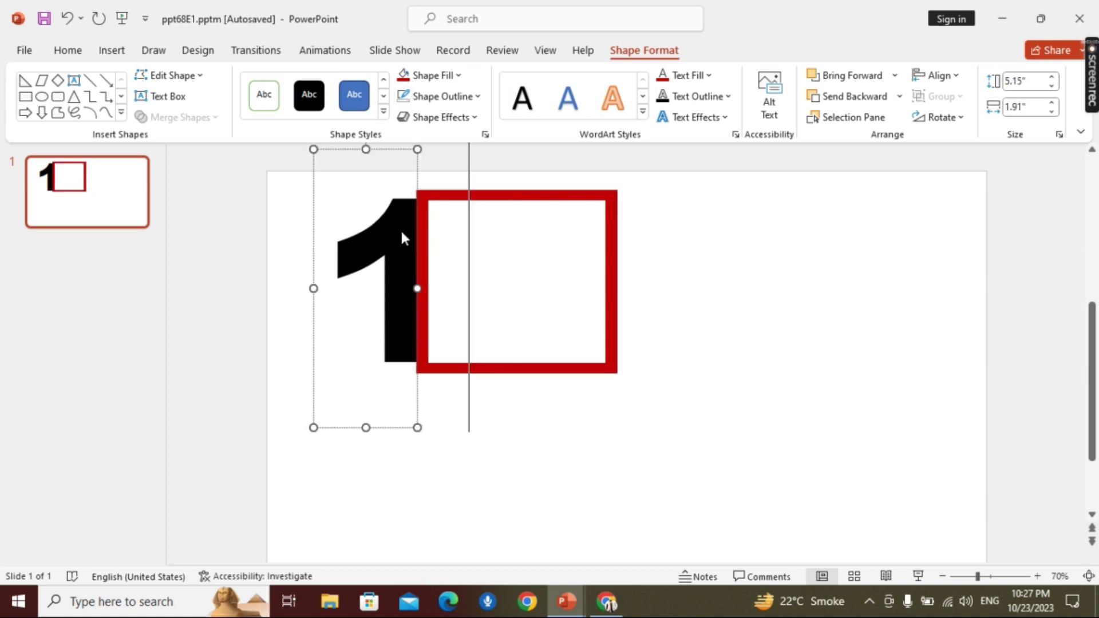
double_click(402, 233)
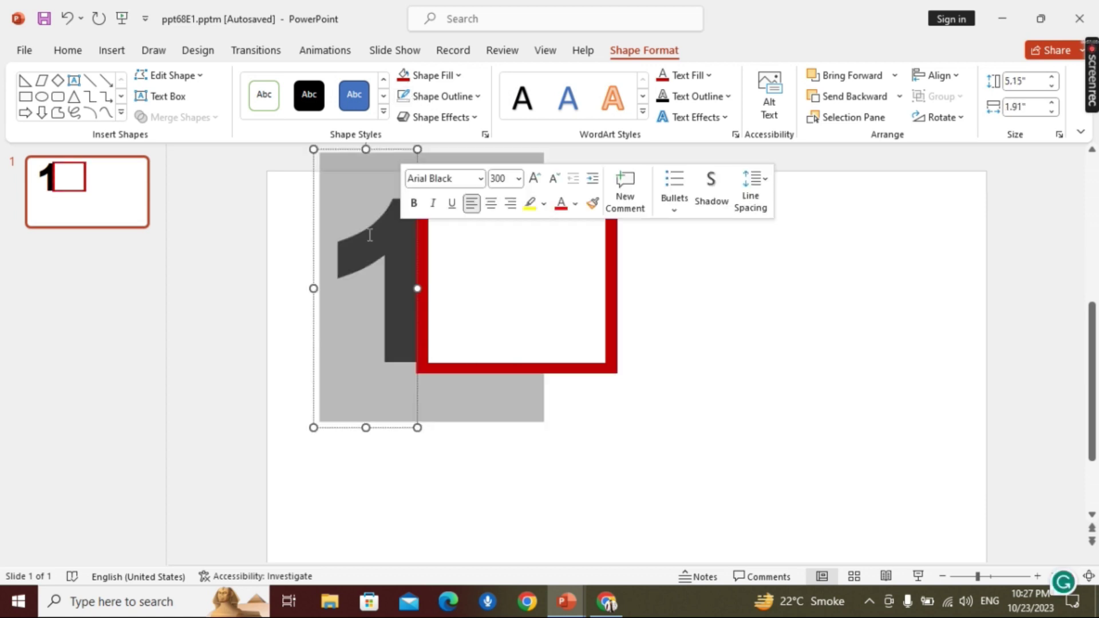
click(665, 76)
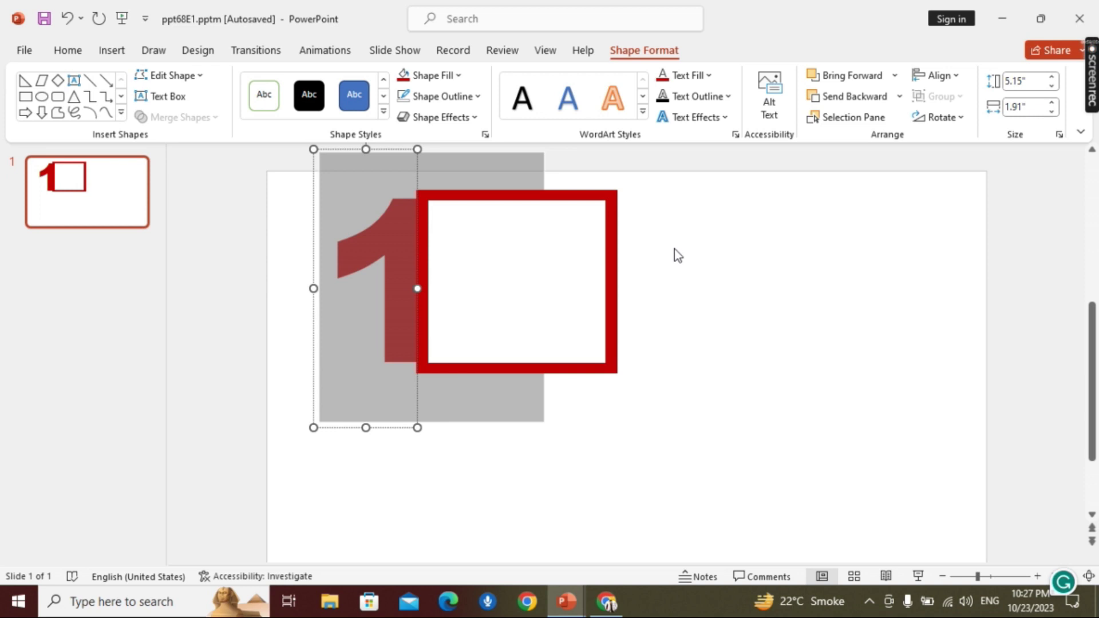
click(1009, 294)
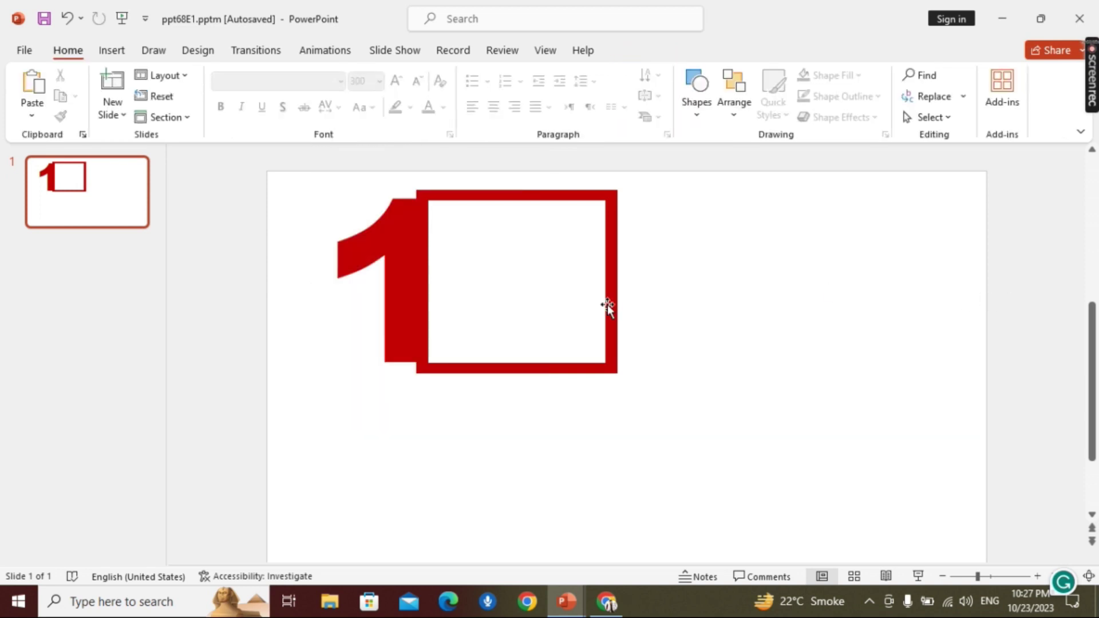
Draw a thin blue rectangle bar below the red frame.
click(111, 50)
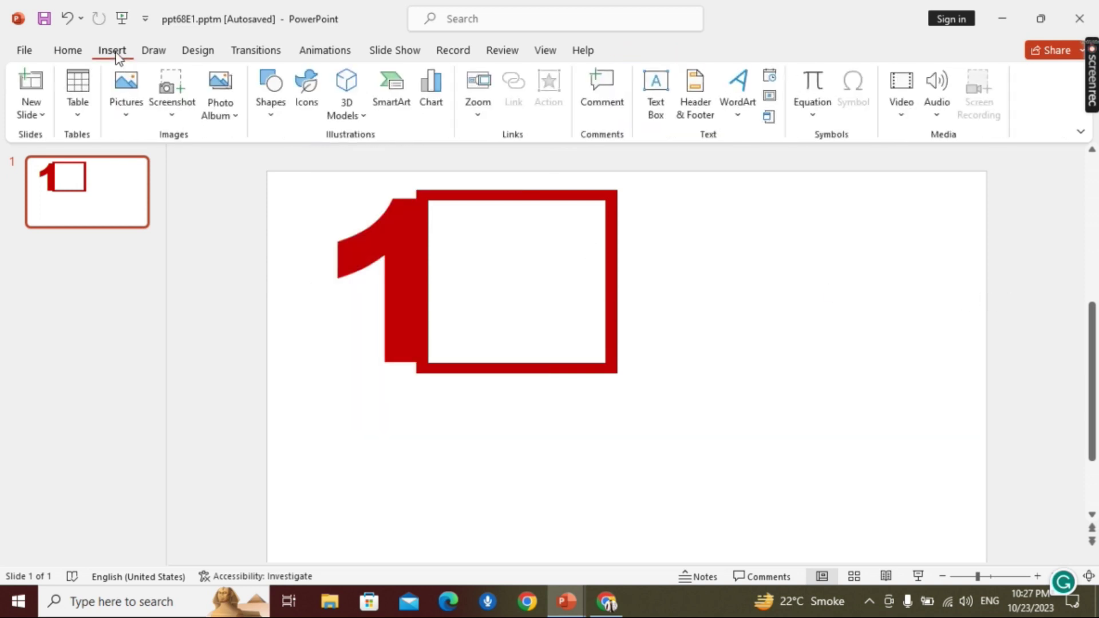
click(275, 114)
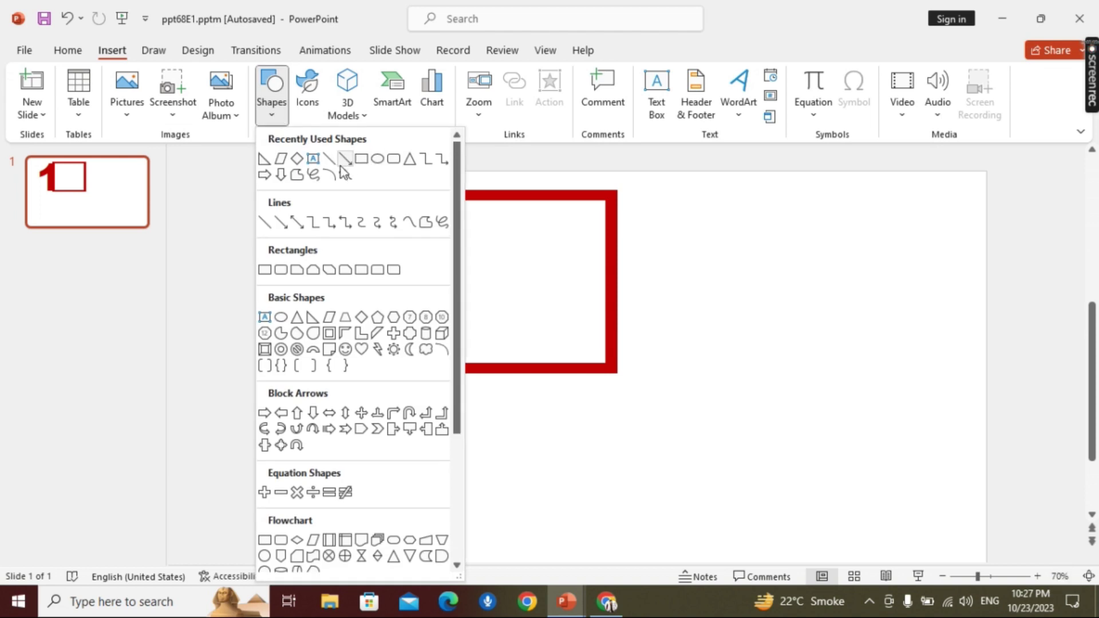
click(357, 159)
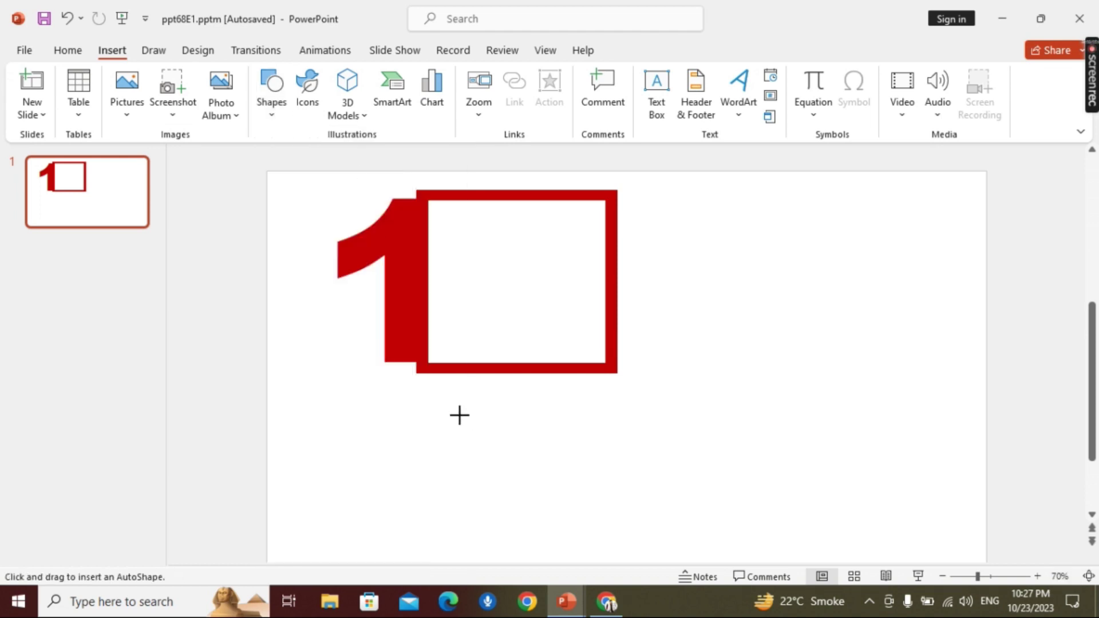
drag(436, 412, 650, 429)
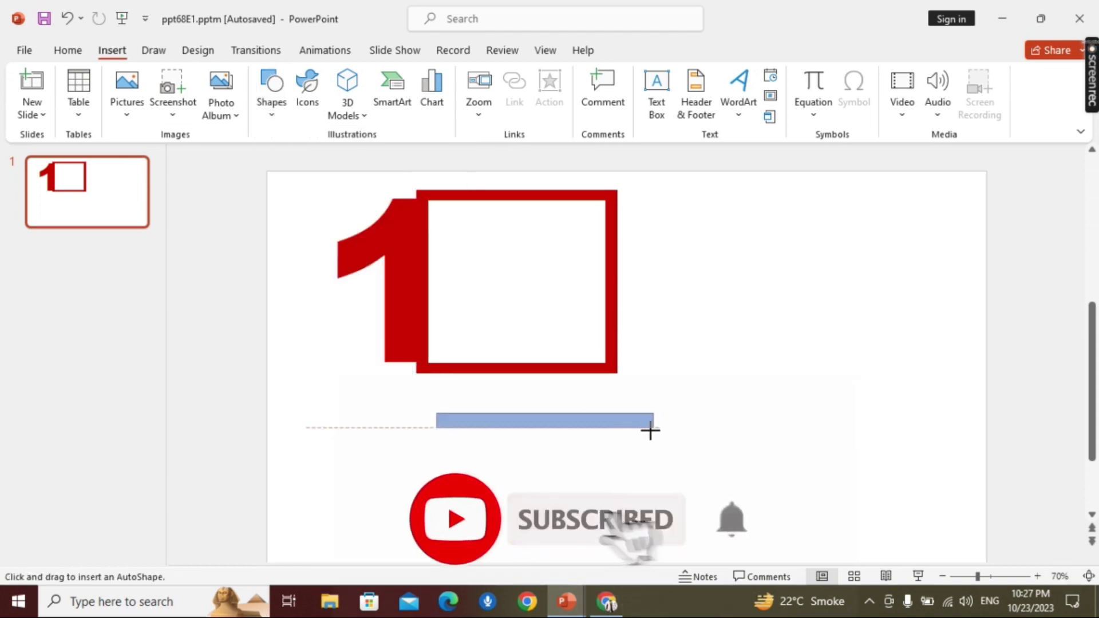
drag(650, 430, 655, 438)
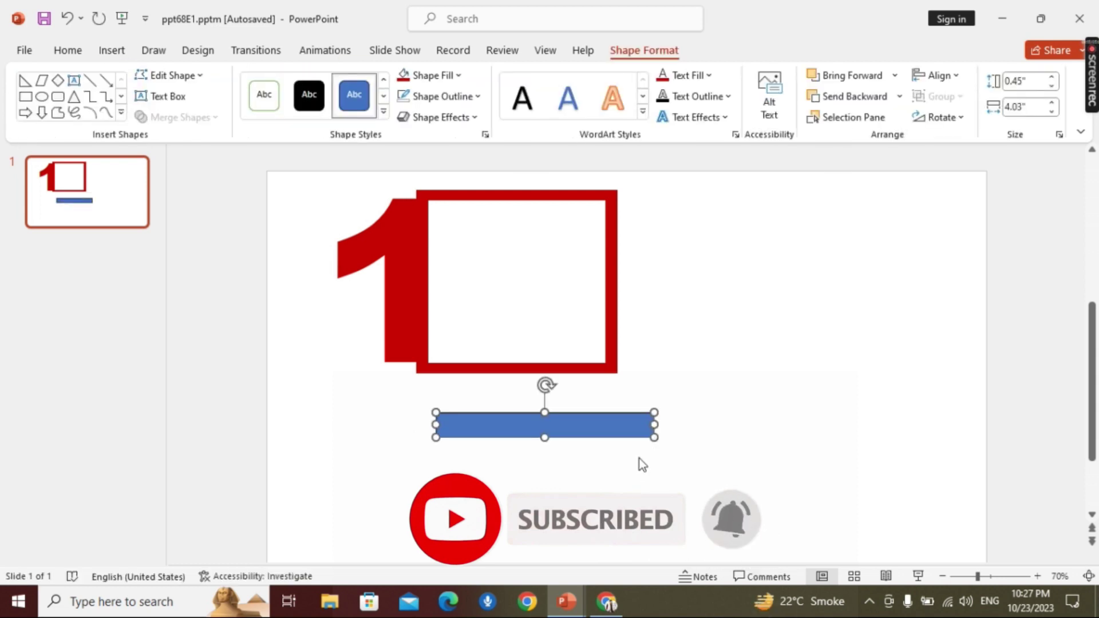
Draw a slanted triangle piece at the bar's left end and paste a second copy.
ctrl+scroll(608, 461, up, 5)
click(24, 82)
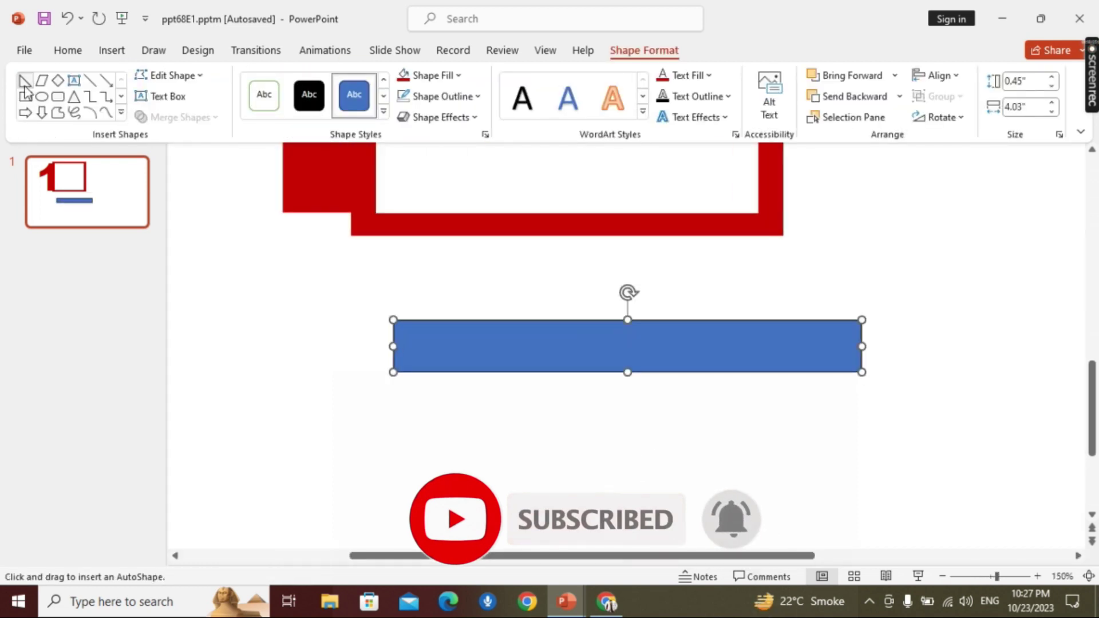
drag(393, 320, 429, 373)
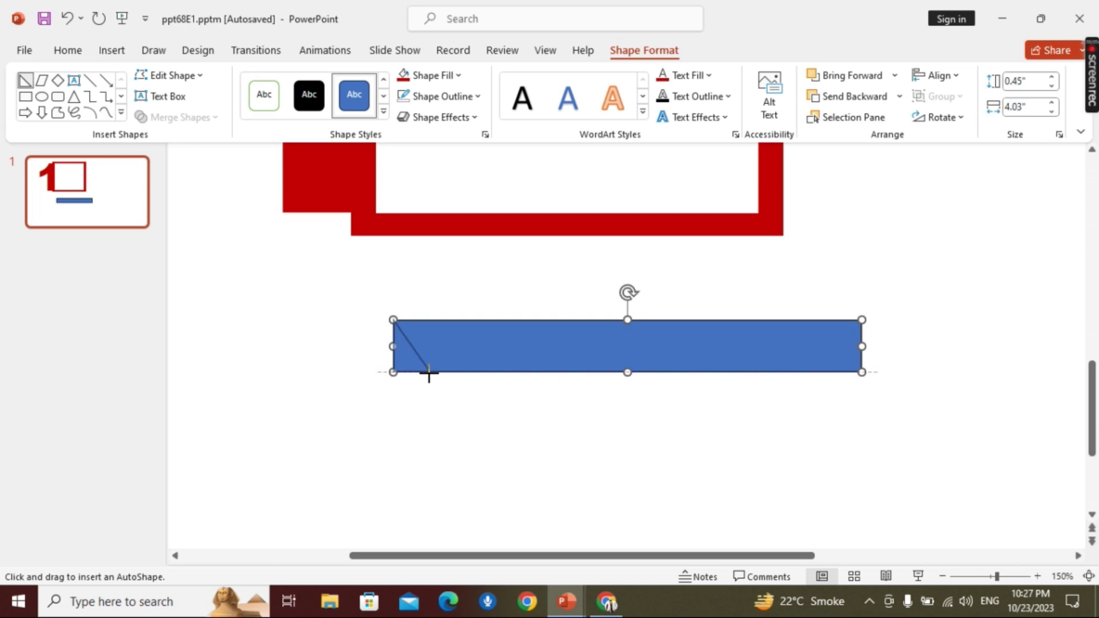
drag(415, 372, 870, 360)
key(ctrl+c)
key(ctrl+v)
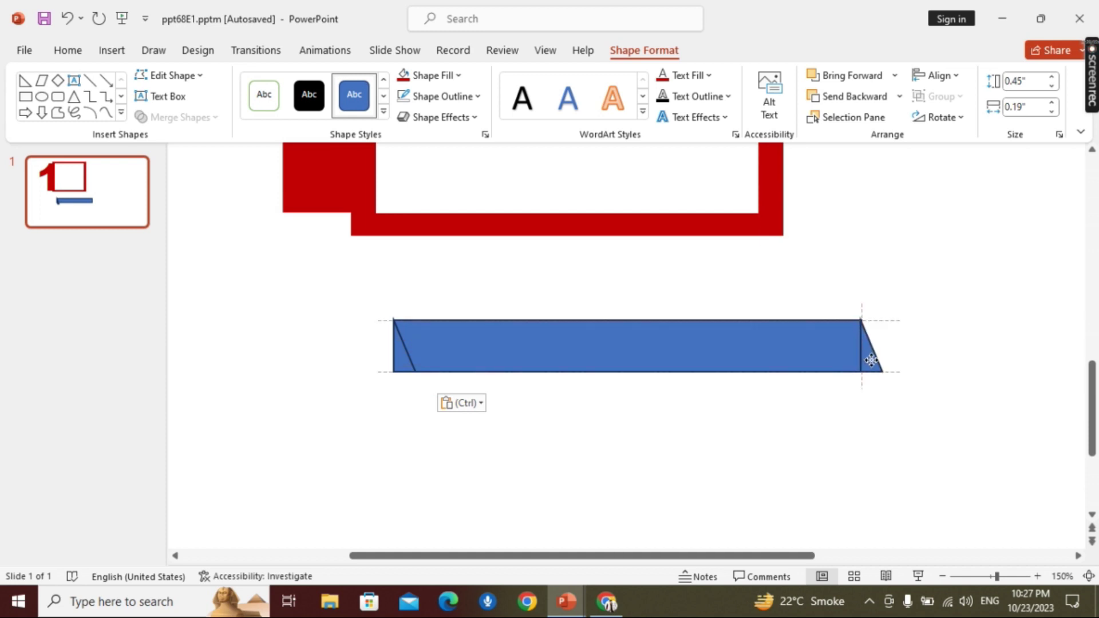
Merge the bar with both slanted pieces into one 0.45" by 4.22" parallelogram.
click(433, 347)
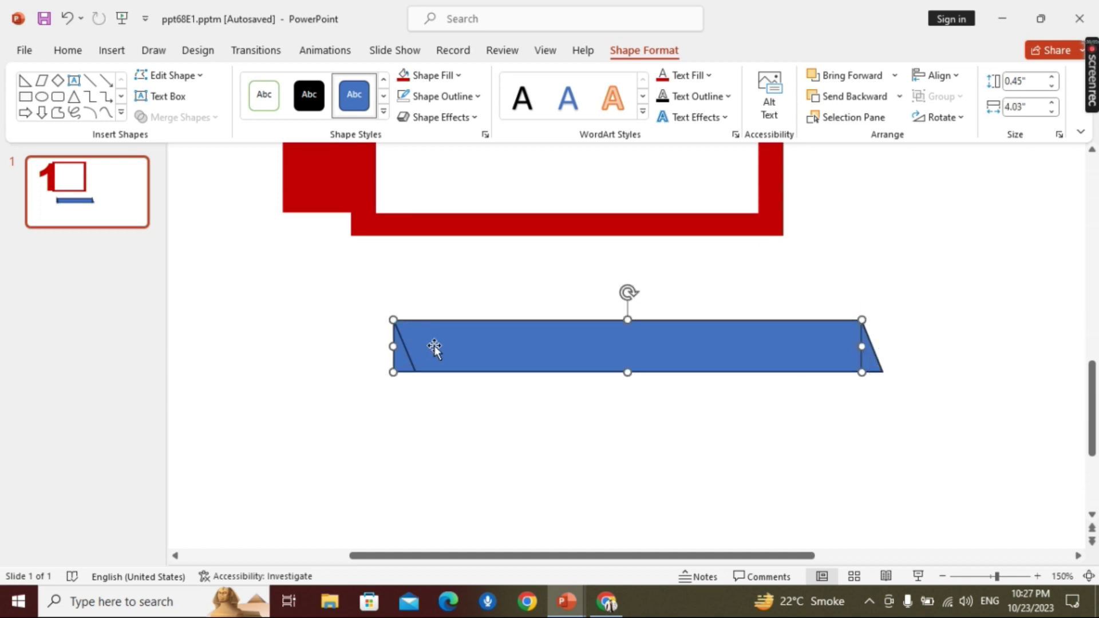
shift+click(408, 359)
click(213, 116)
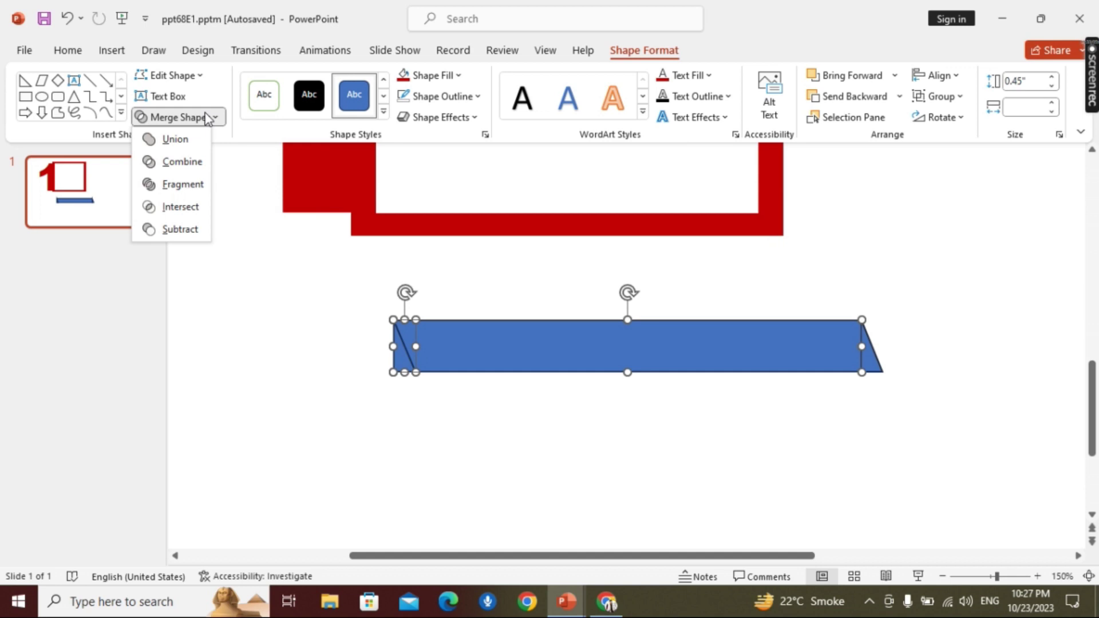
click(189, 230)
shift+click(863, 365)
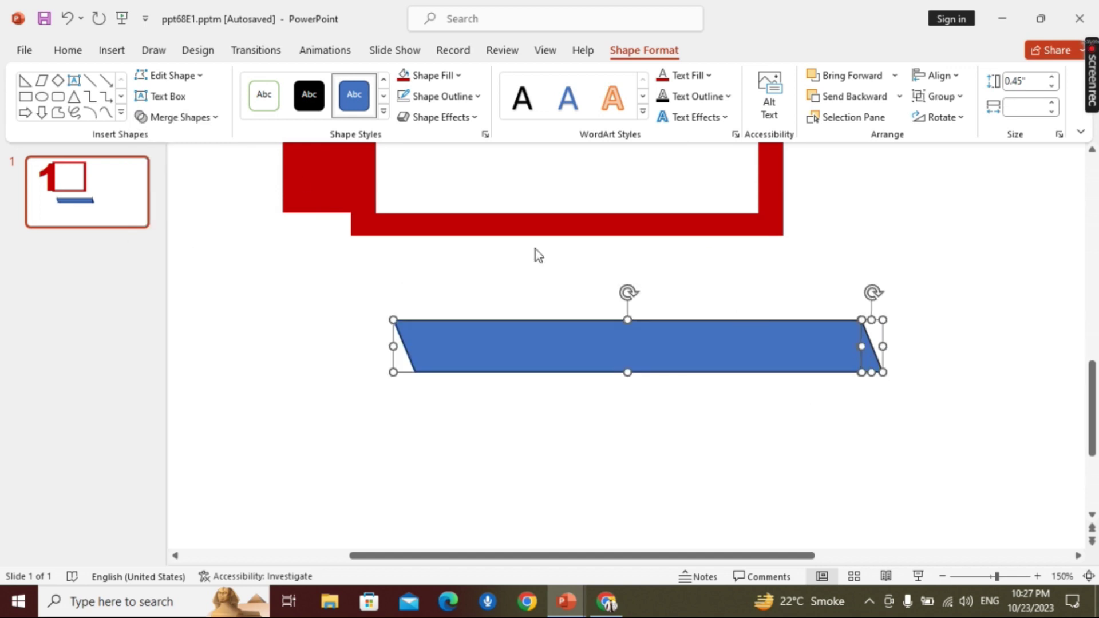
click(202, 119)
click(194, 148)
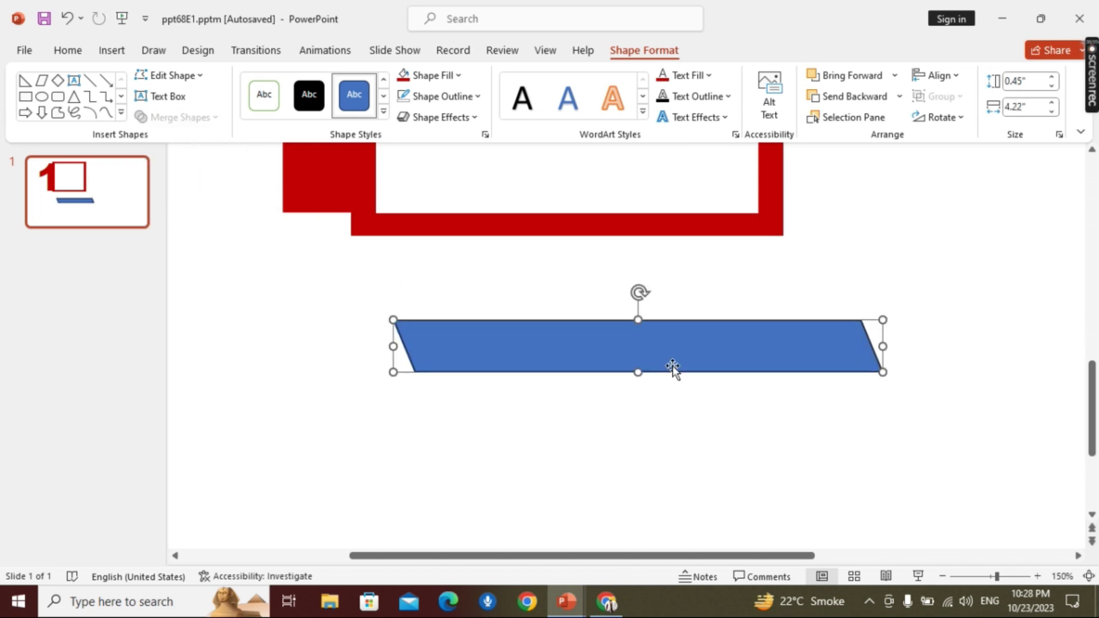
Move the parallelogram up onto the top edge of the red frame.
scroll(672, 366, down, 5)
drag(658, 397, 657, 178)
scroll(657, 186, up, 5)
scroll(891, 351, up, 3)
scroll(891, 351, right, 3)
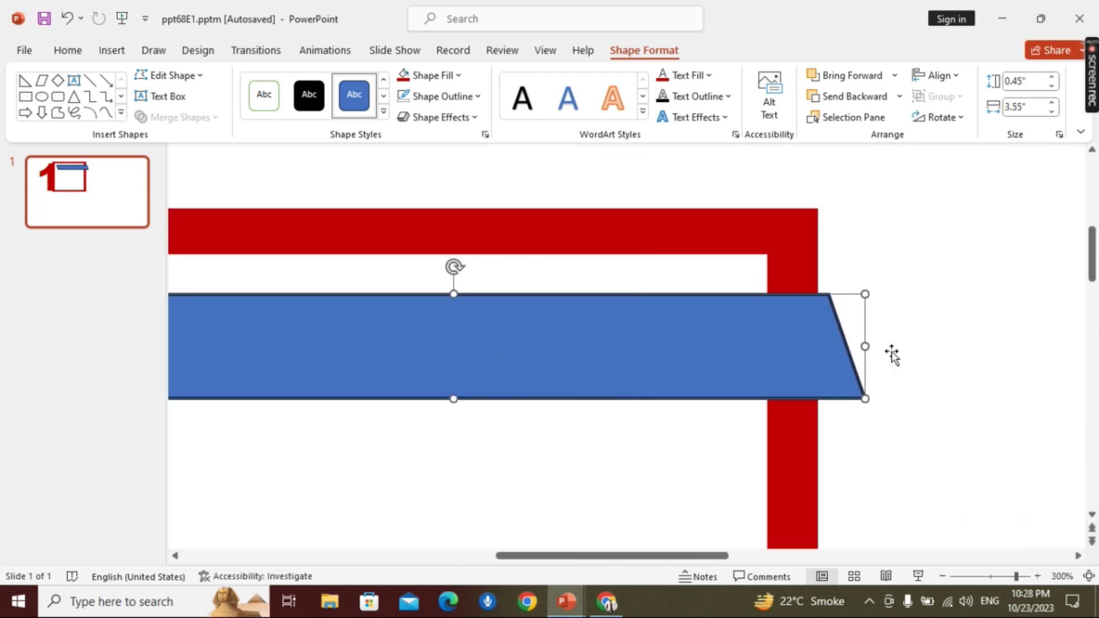
scroll(891, 351, down, 2)
Add a vertically flipped, dark red right triangle under the banner's right end.
click(24, 86)
drag(819, 339, 865, 413)
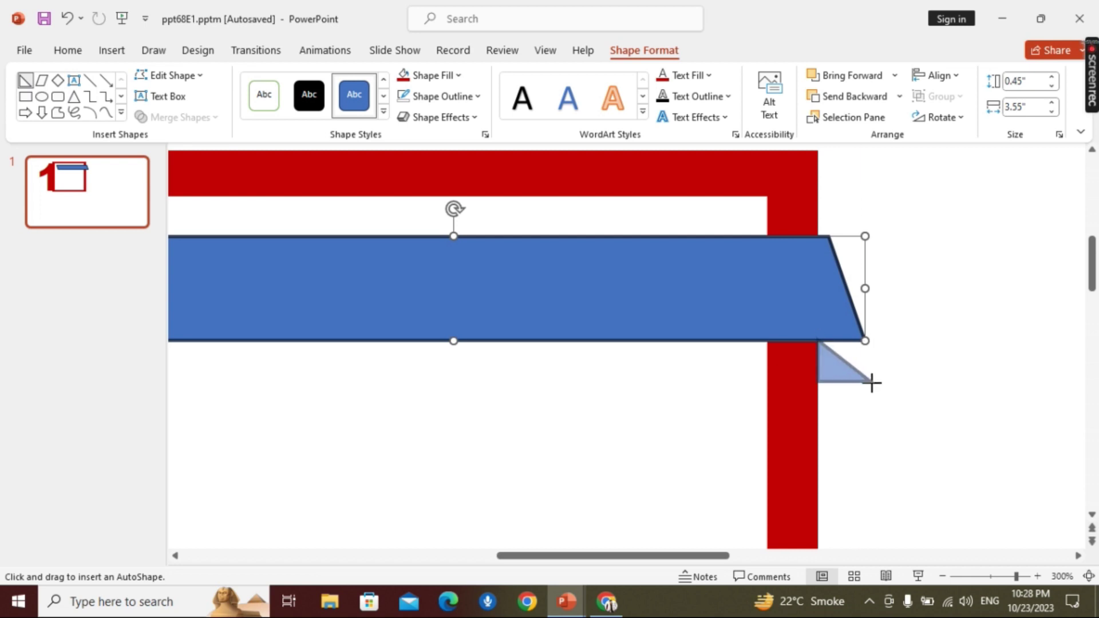
click(946, 118)
click(987, 183)
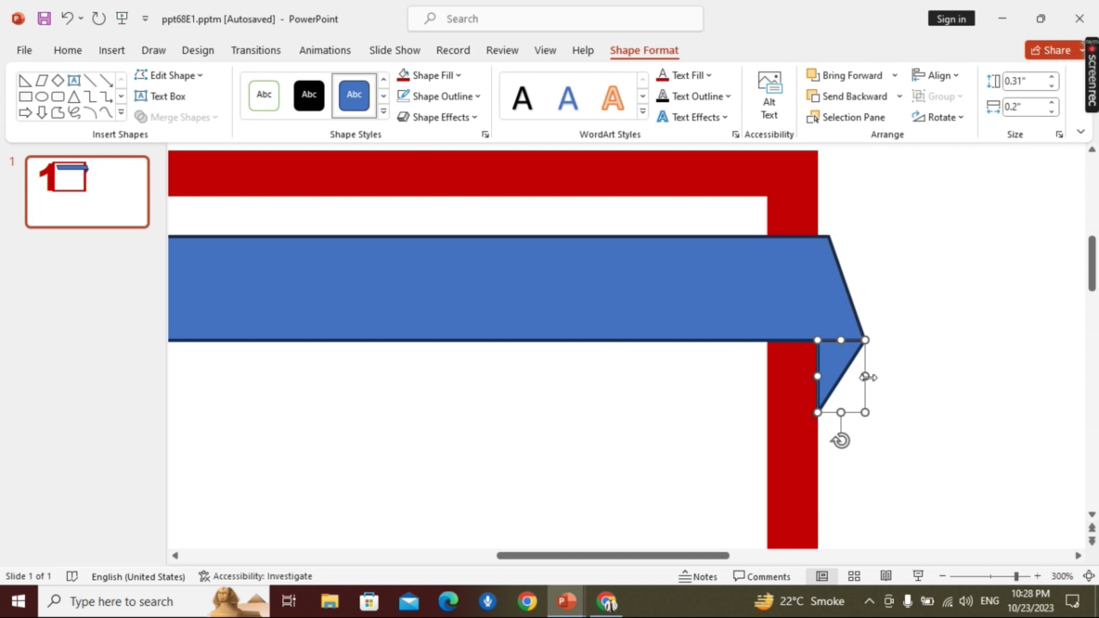
drag(867, 378, 865, 377)
click(450, 77)
click(402, 271)
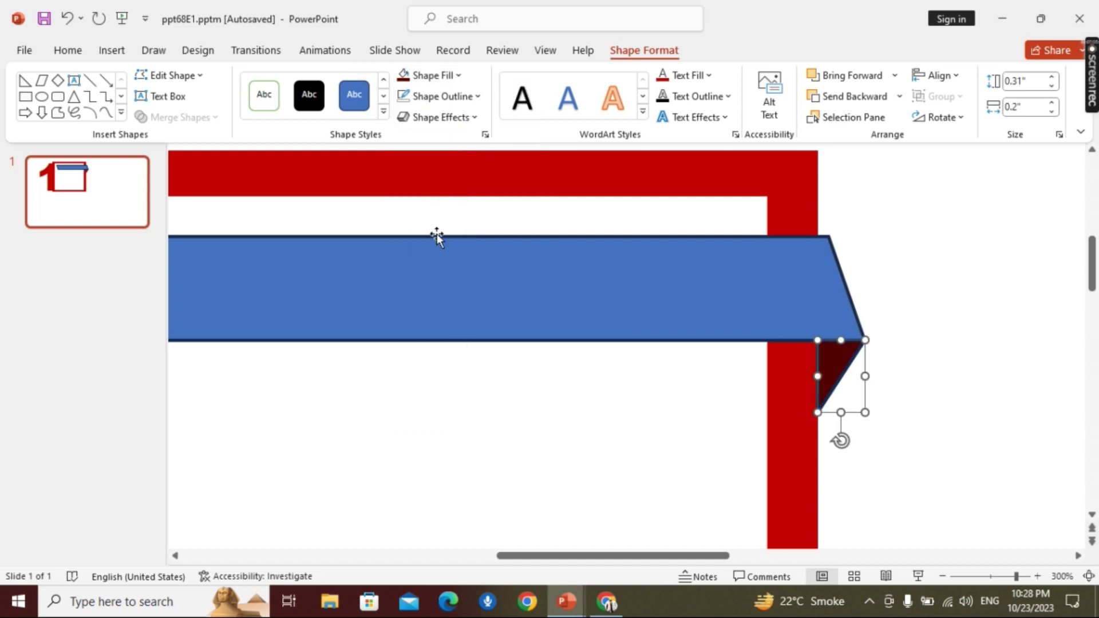
Fill the 0.45" by 3.55" banner with Dark Red.
click(613, 289)
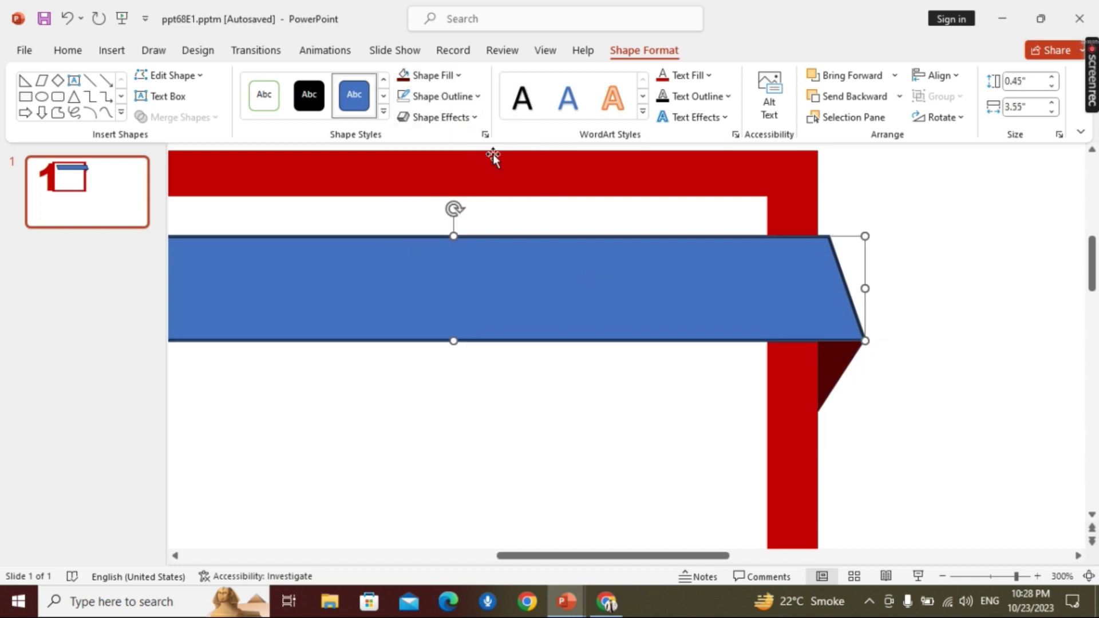
click(437, 76)
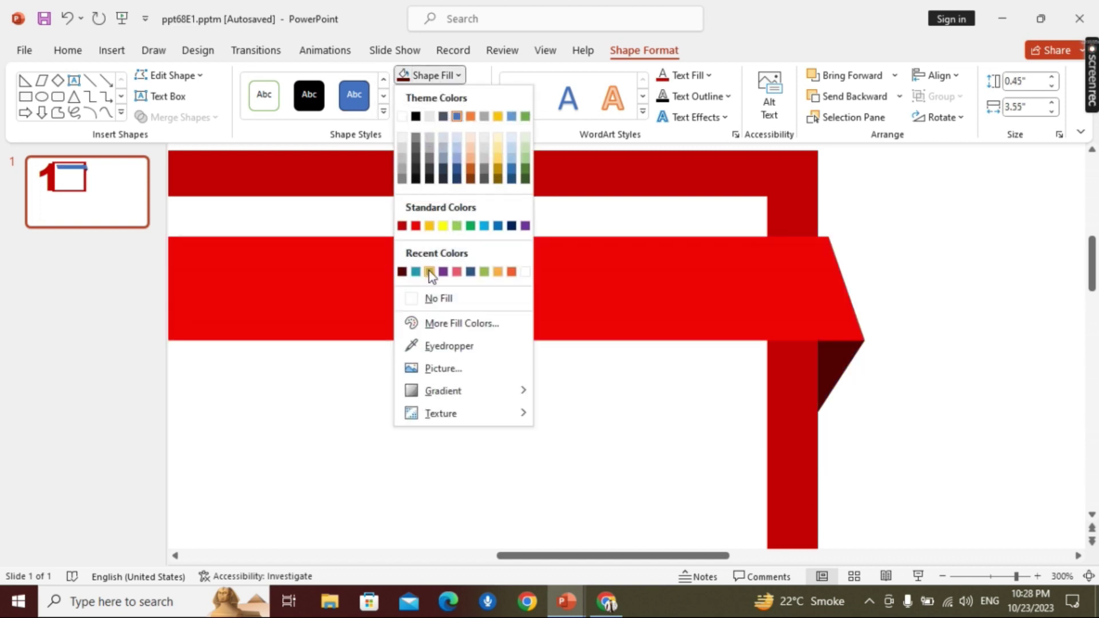
click(402, 226)
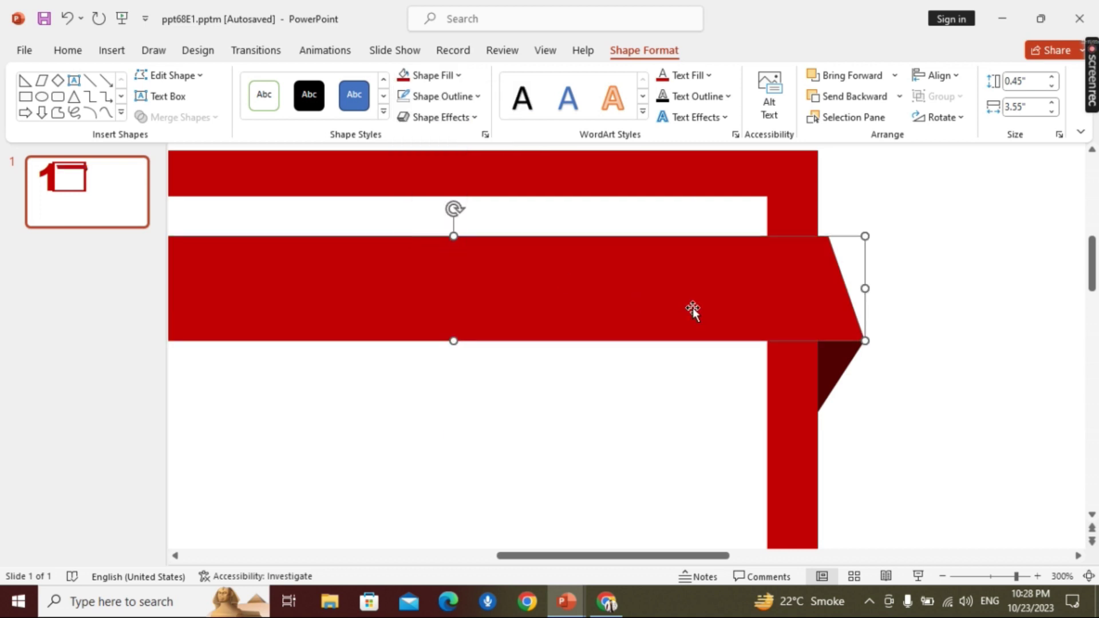
ctrl+scroll(692, 308, down, 5)
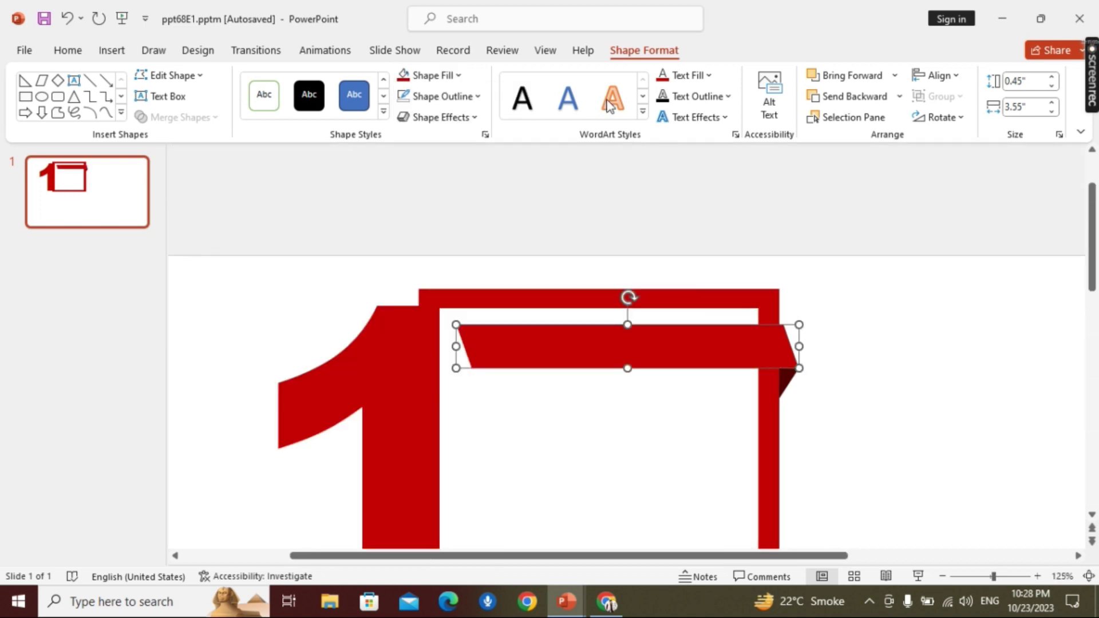
click(461, 123)
mouse_move(453, 183)
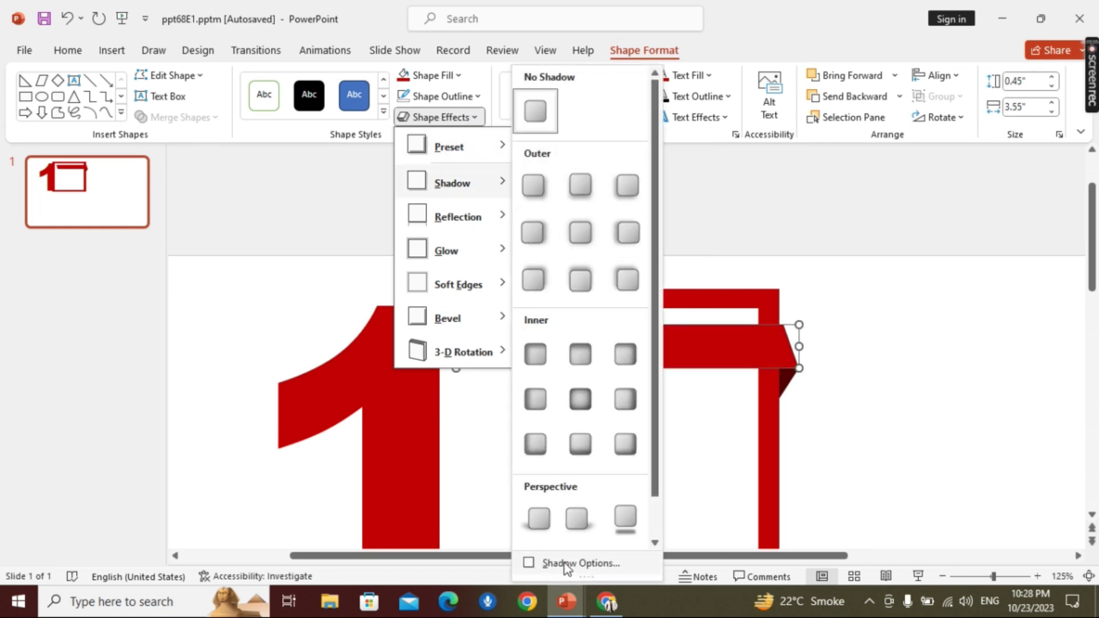
Apply the Outer Offset: Bottom Left shadow preset to the red banner.
click(567, 564)
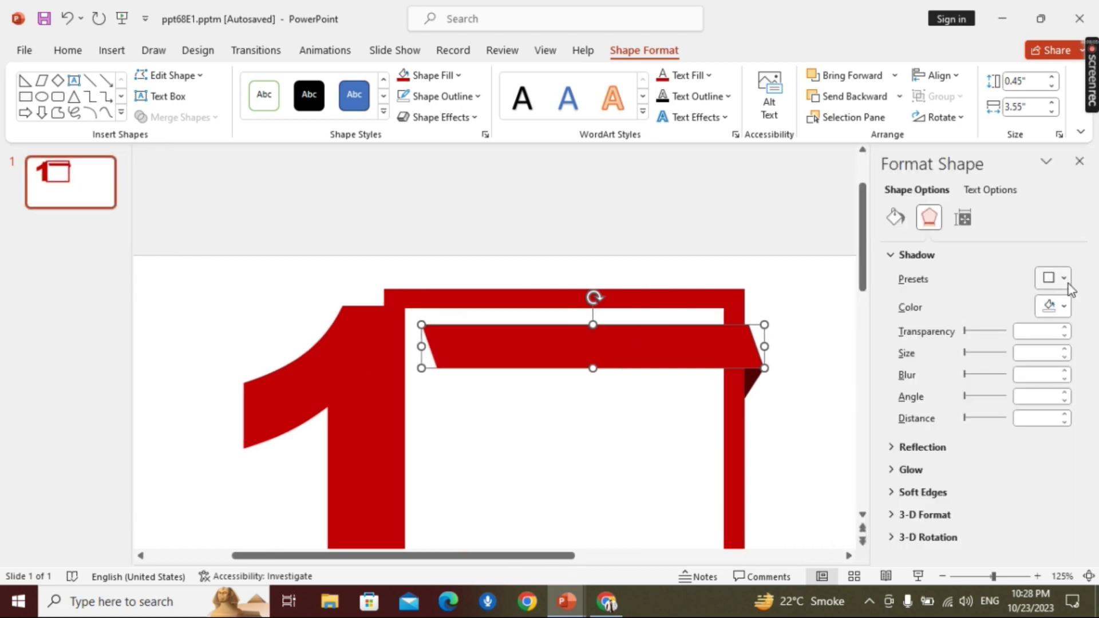
click(1065, 281)
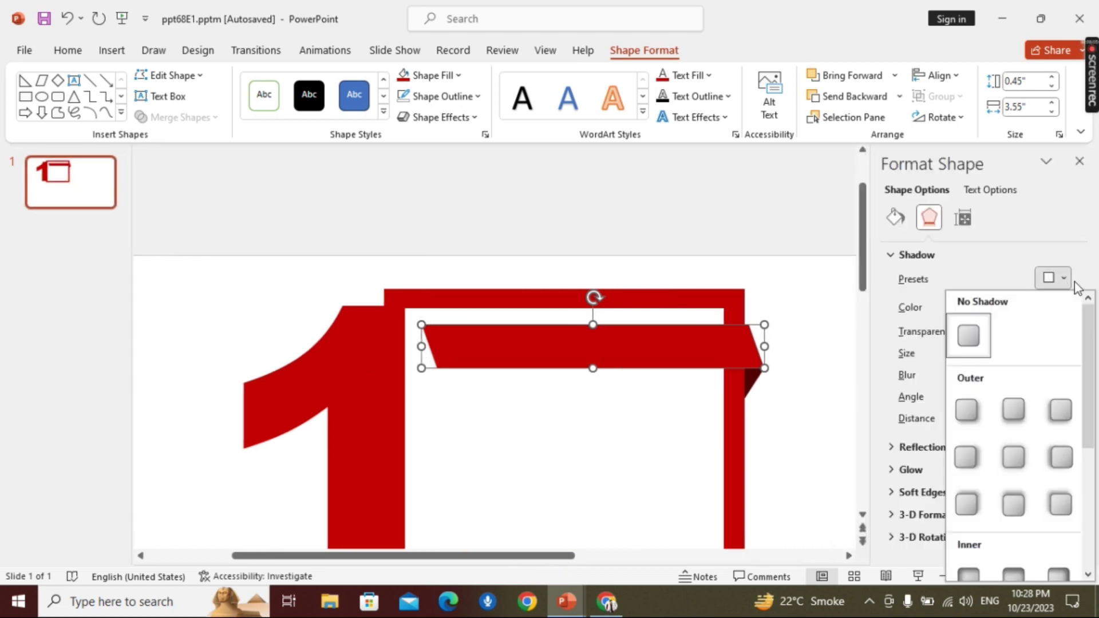
click(1060, 457)
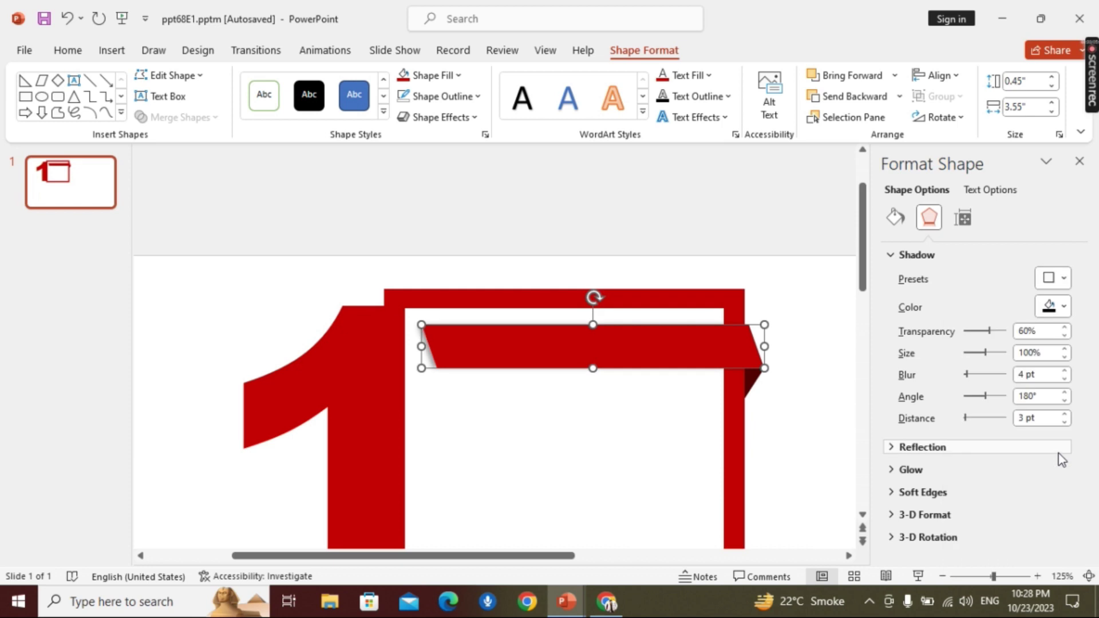
click(1064, 279)
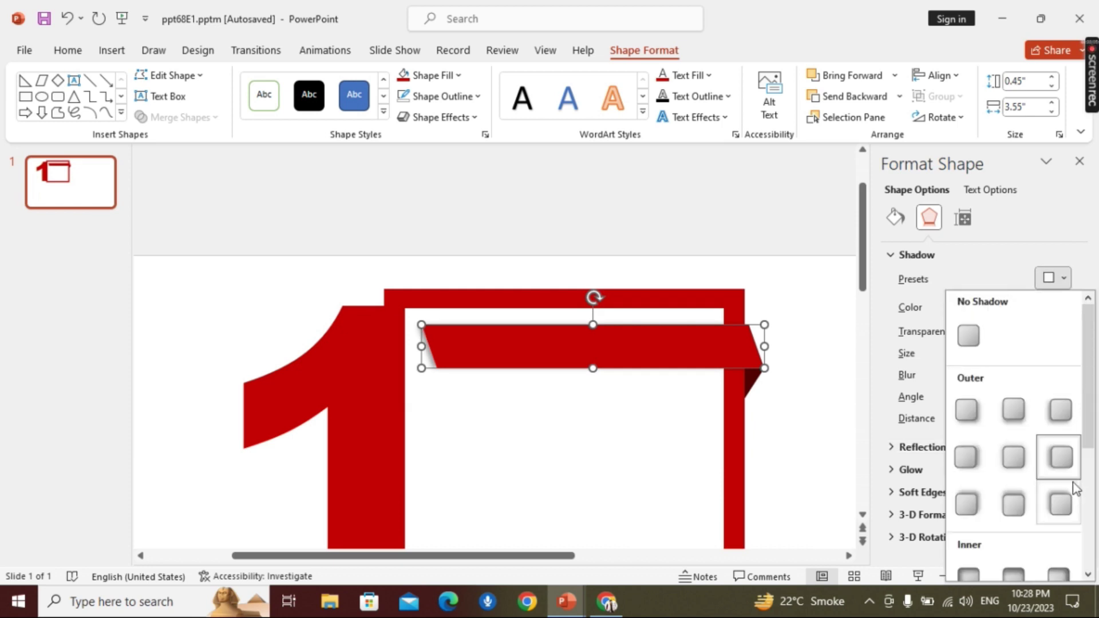
click(1063, 409)
click(772, 193)
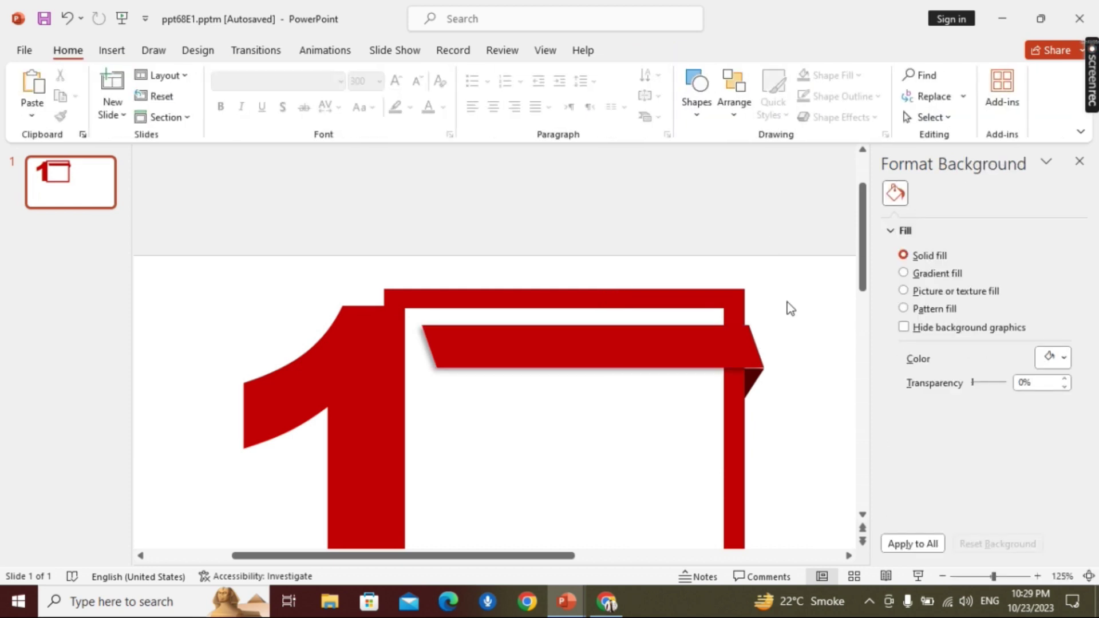
Bring the dark triangle fold forward one layer.
click(758, 375)
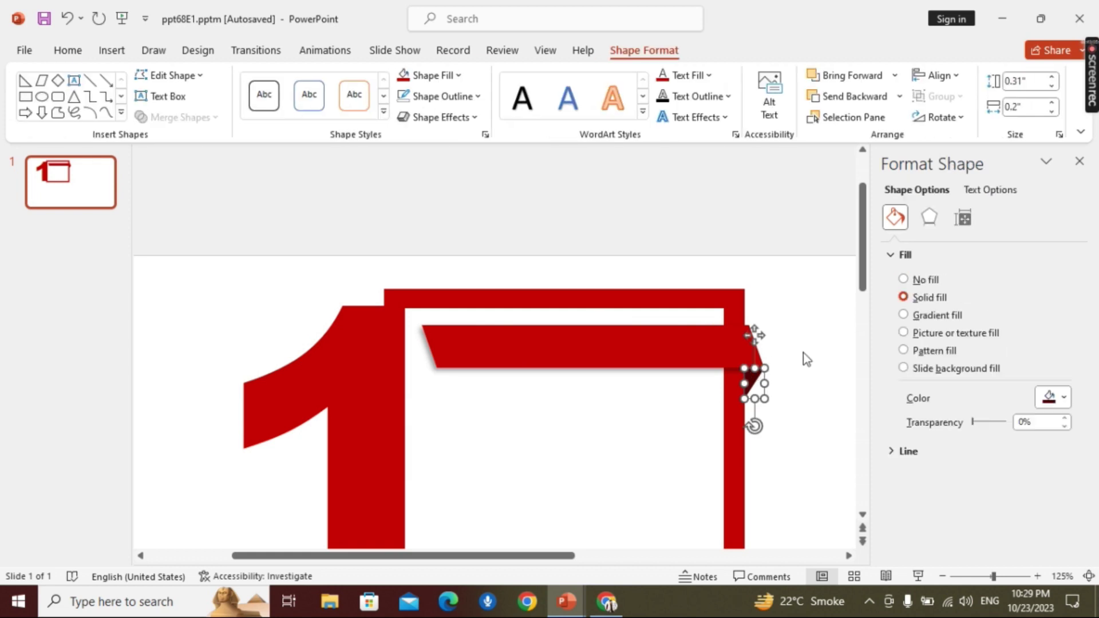
click(874, 77)
click(816, 191)
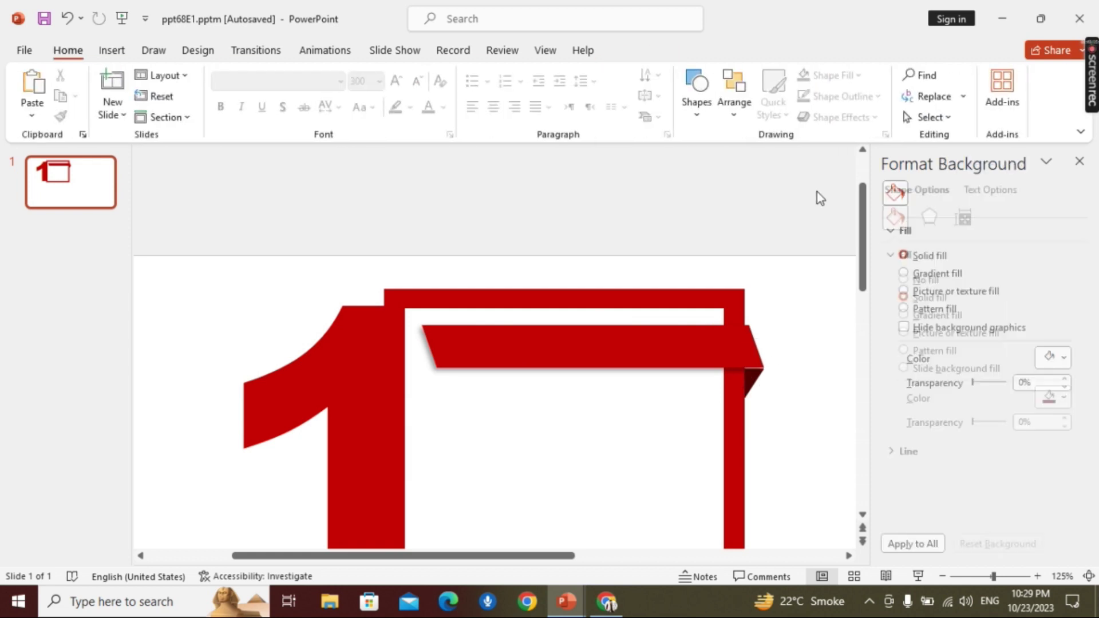
click(755, 377)
click(792, 280)
Inspect the fold up close, then close the Format Background pane.
ctrl+scroll(779, 384, up, 5)
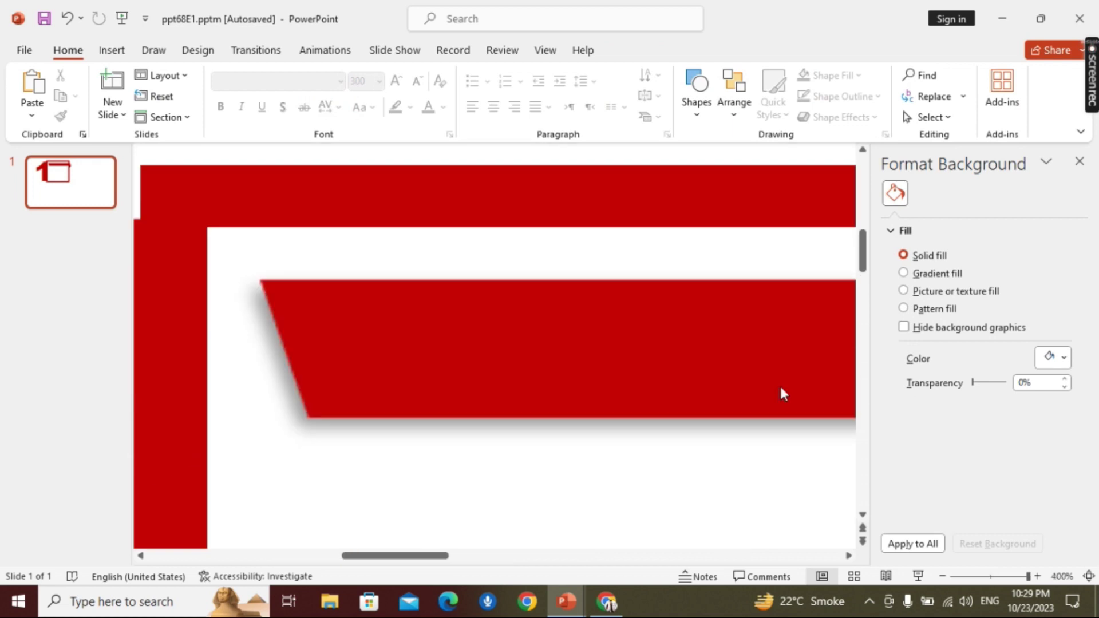
scroll(783, 393, right, 3)
click(609, 443)
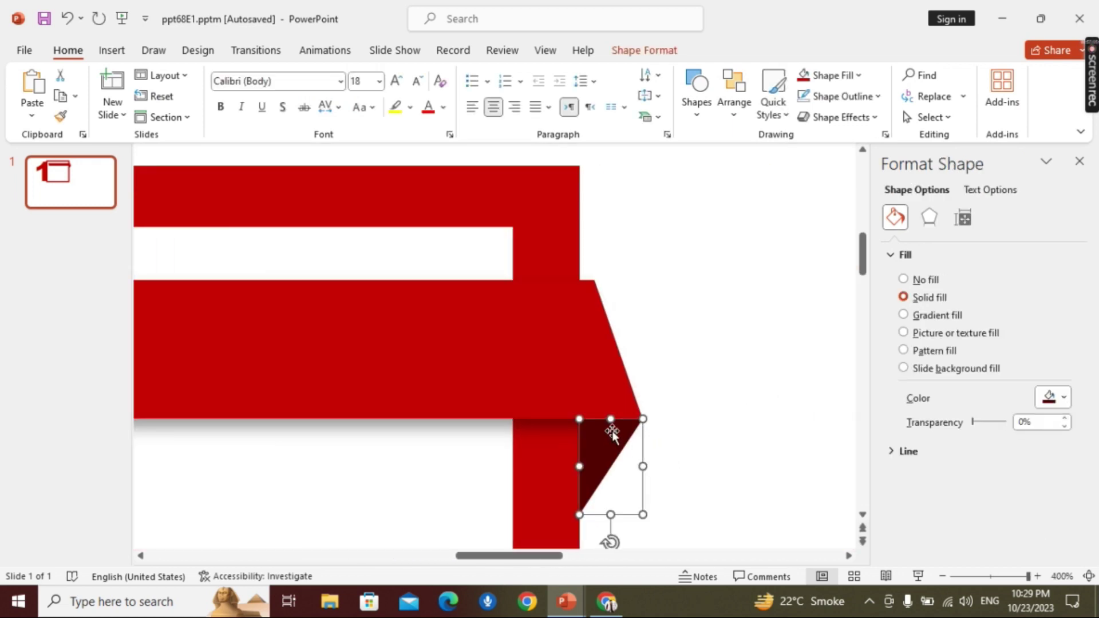
click(687, 379)
ctrl+scroll(687, 379, down, 3)
ctrl+scroll(687, 378, down, 3)
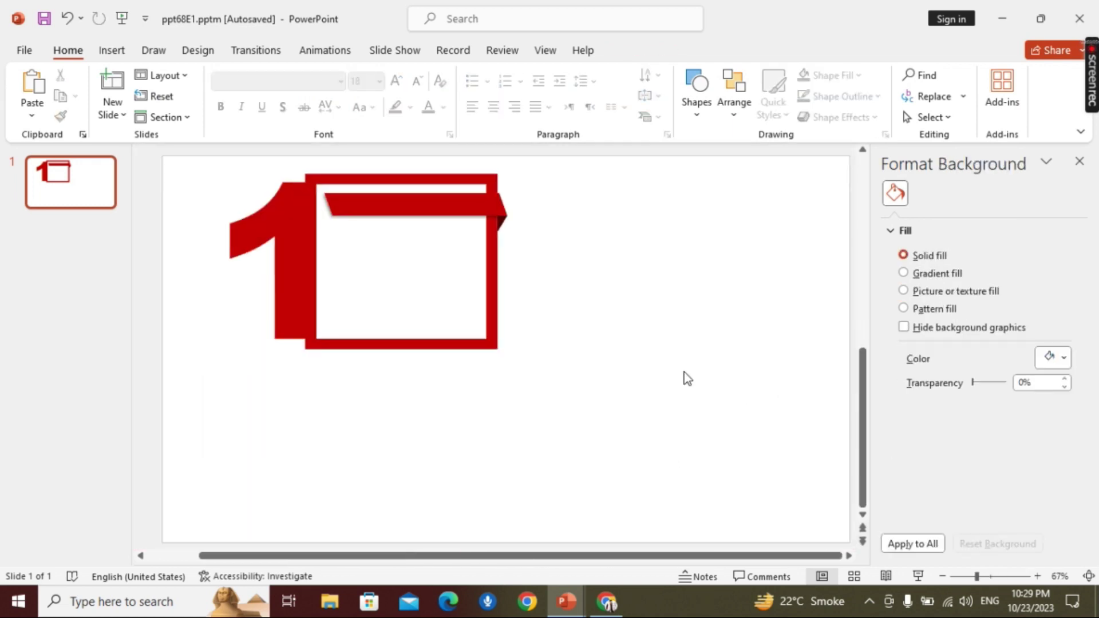
scroll(687, 379, up, 1)
click(1080, 162)
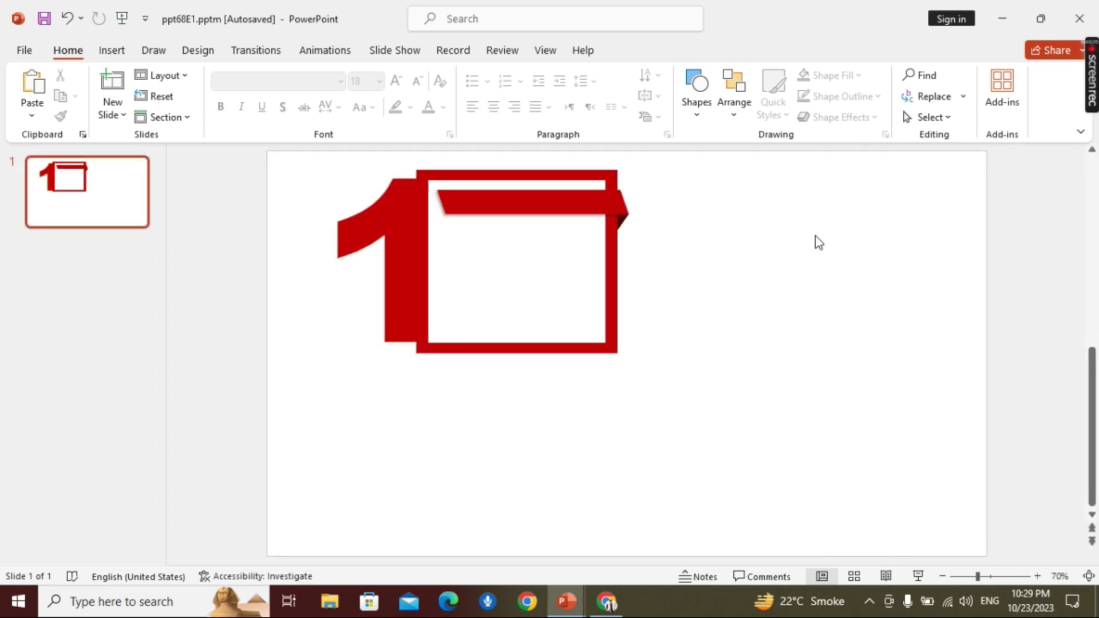
Add a text box on the red banner and type the channel title.
click(112, 51)
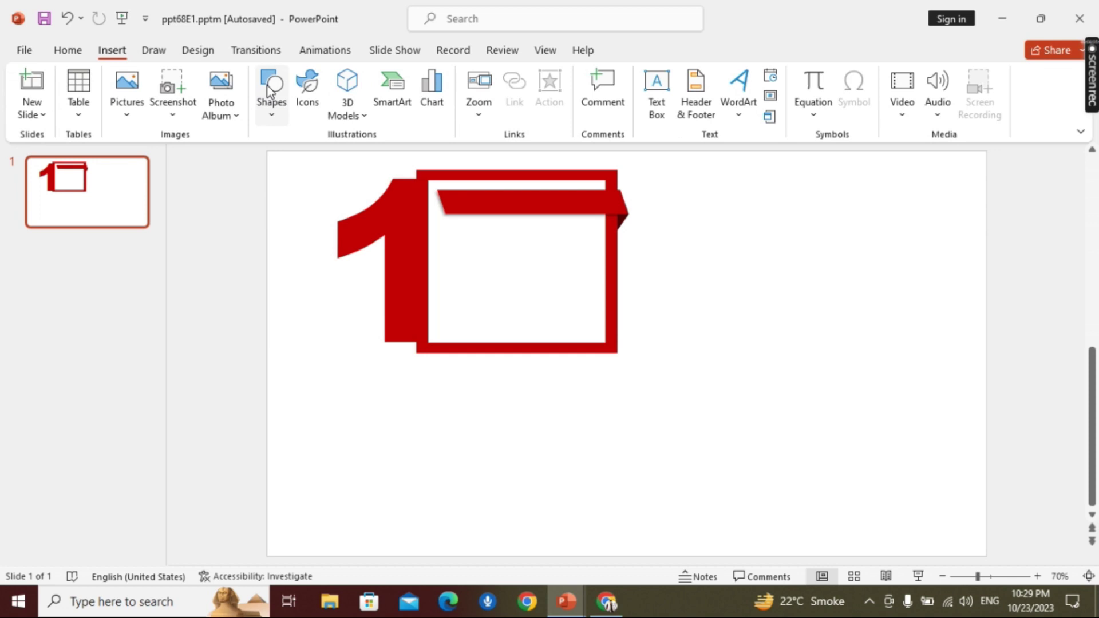
click(272, 115)
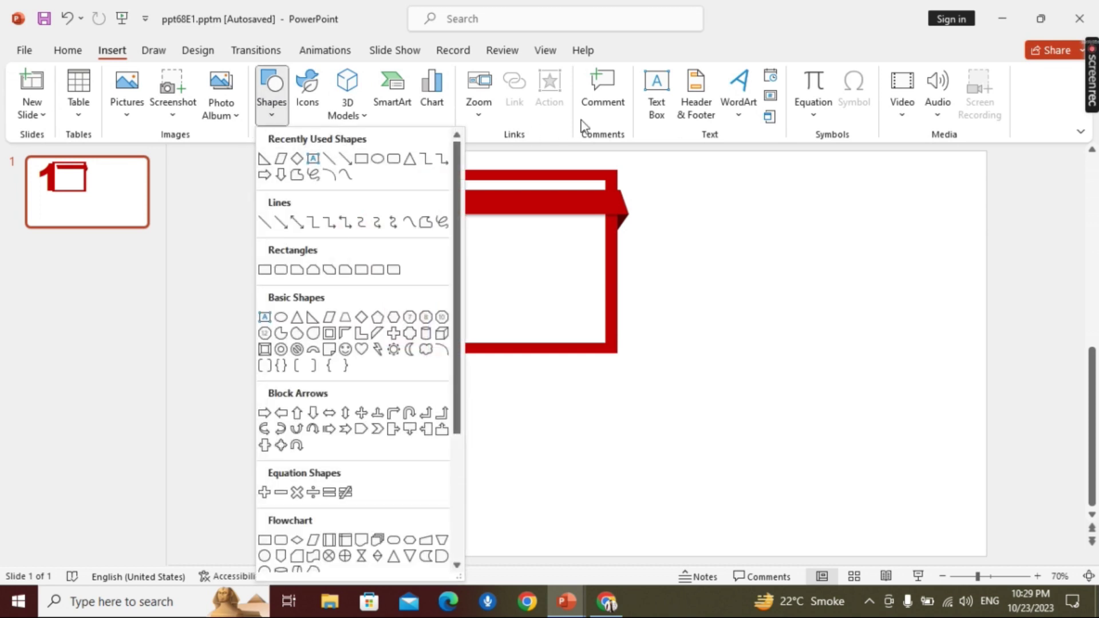
click(657, 95)
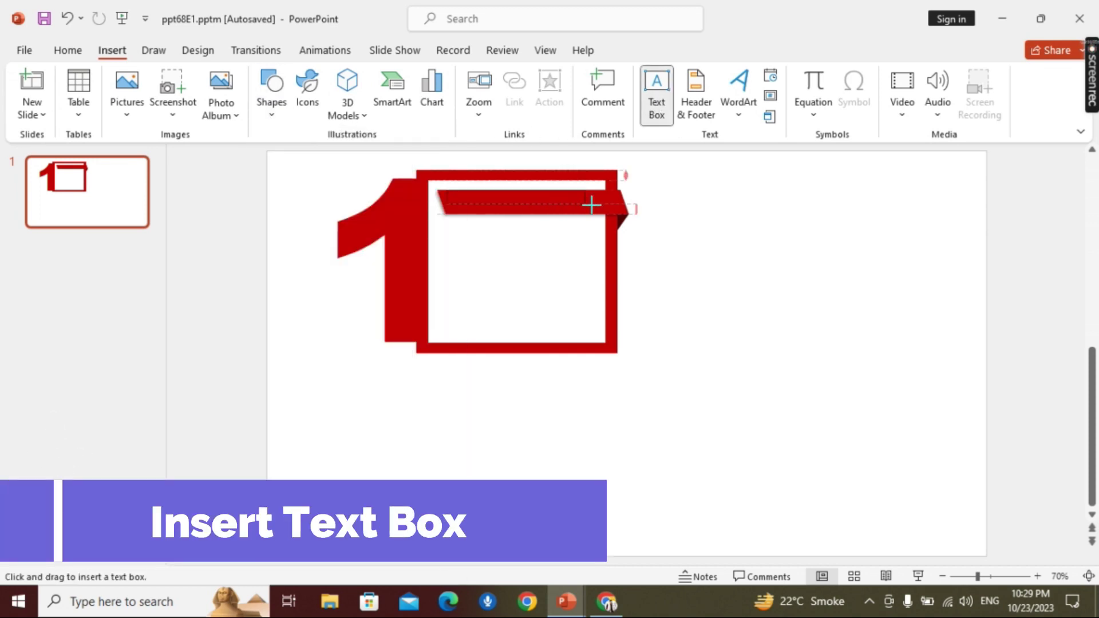
drag(591, 204, 614, 208)
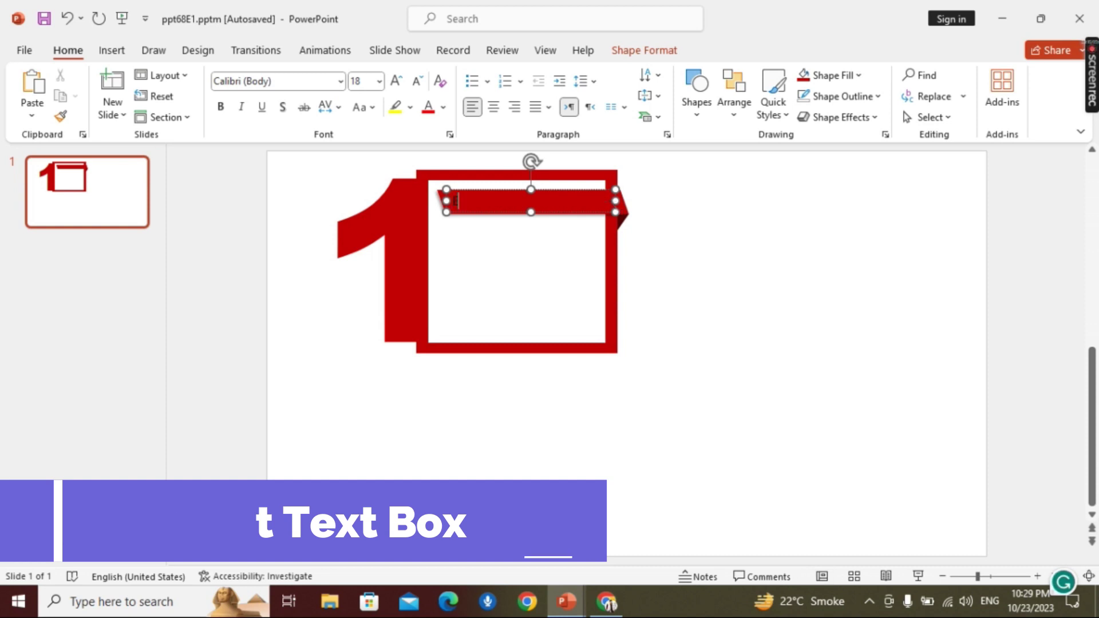
text(Engineeer)
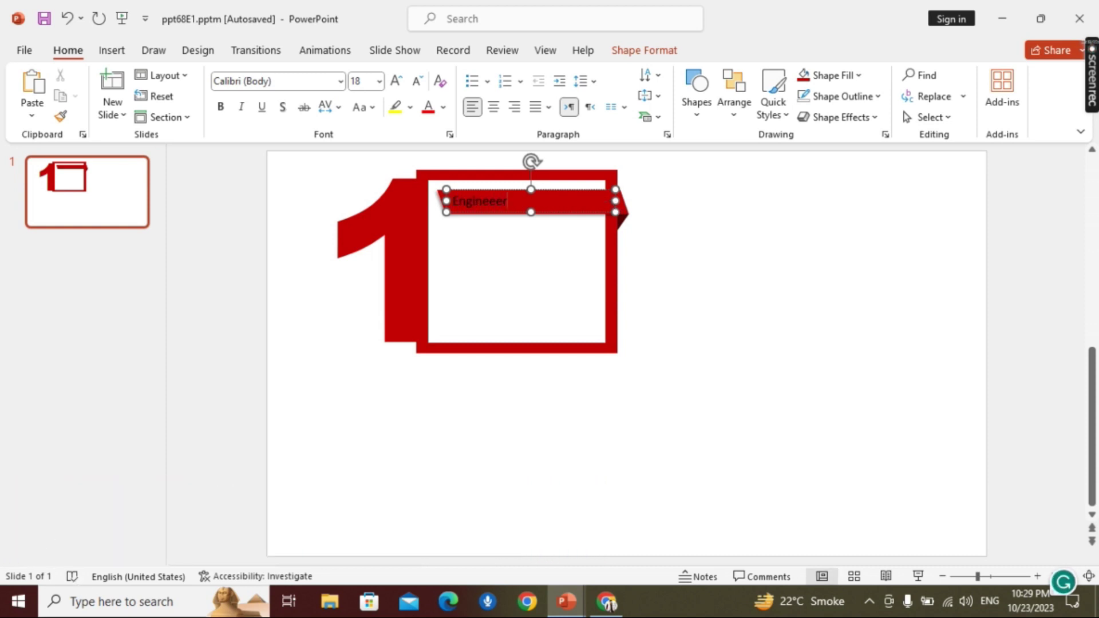
text( Hae)
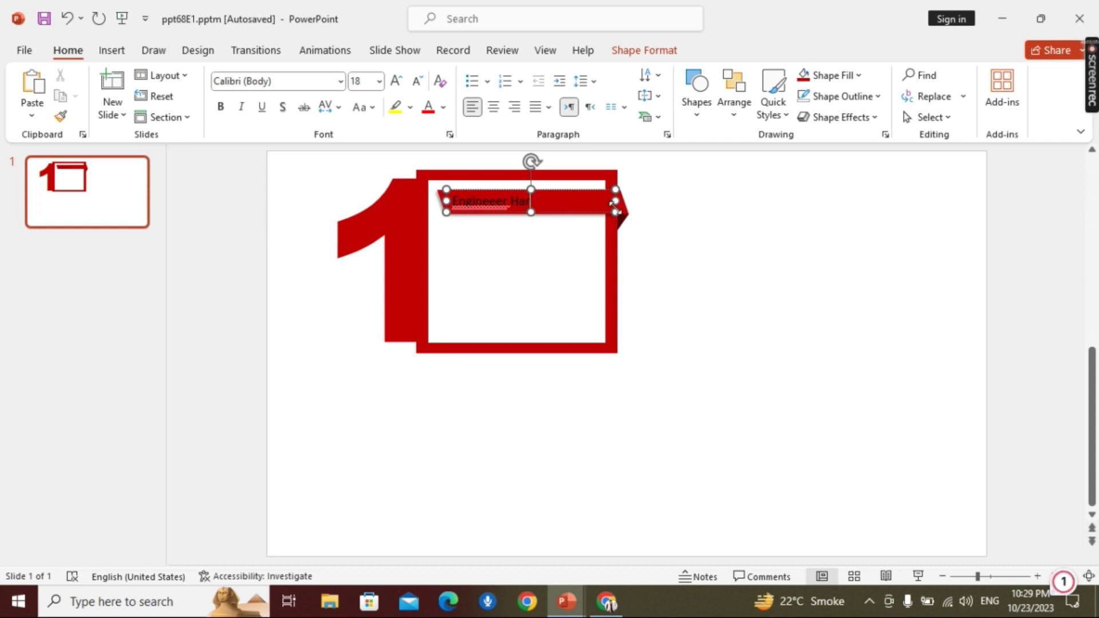
text(n Mentor)
Correct the misspelled first word to 'Engineer' and select the whole title.
click(488, 201)
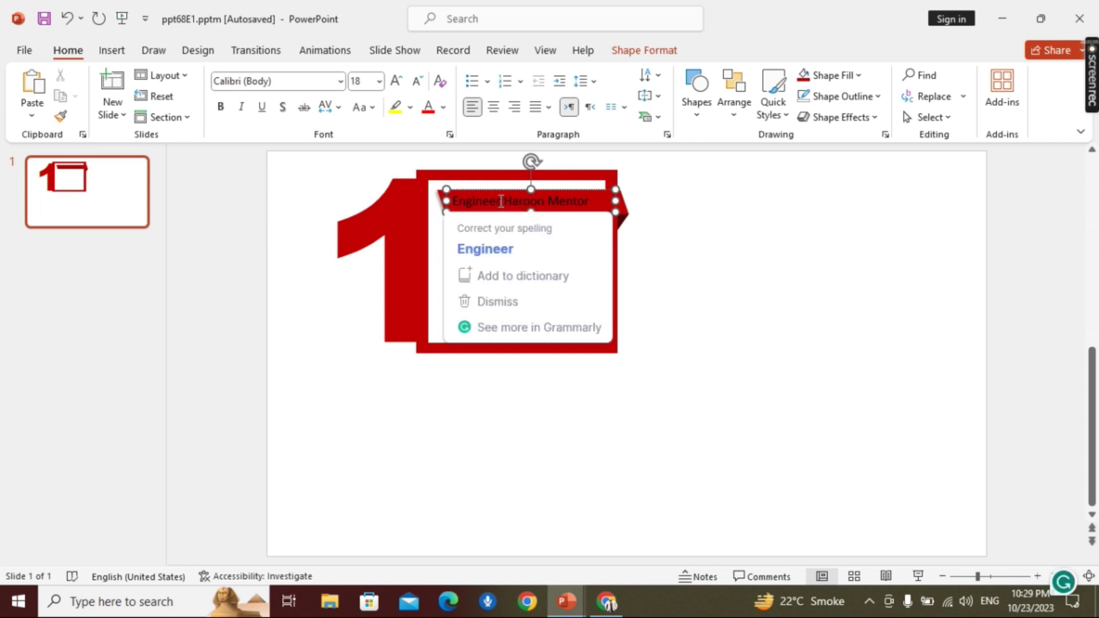
click(491, 251)
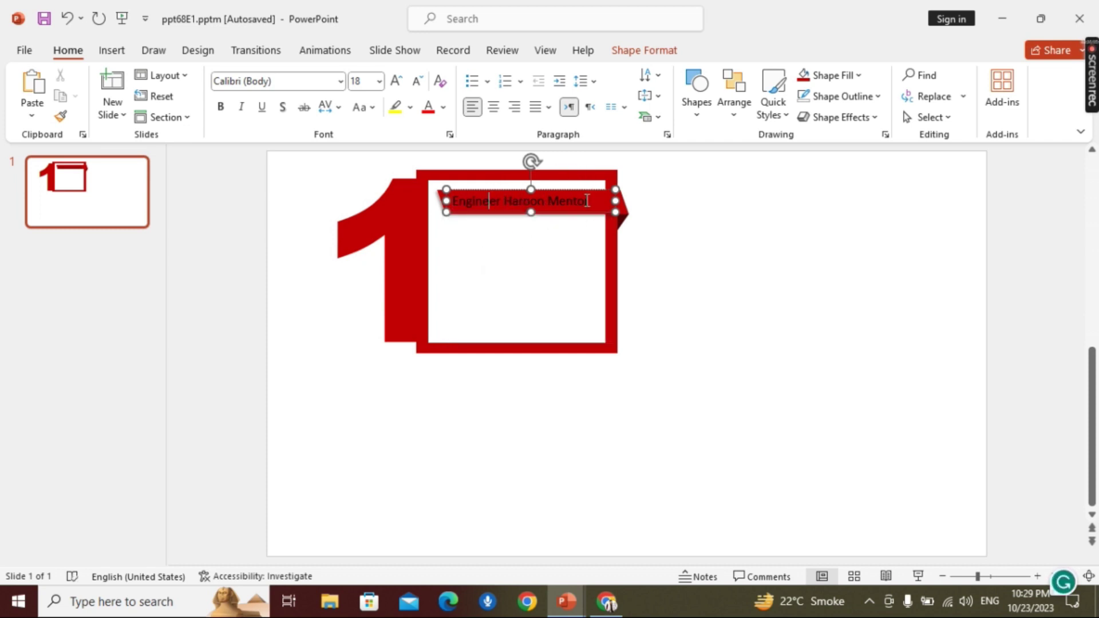
drag(593, 202, 452, 201)
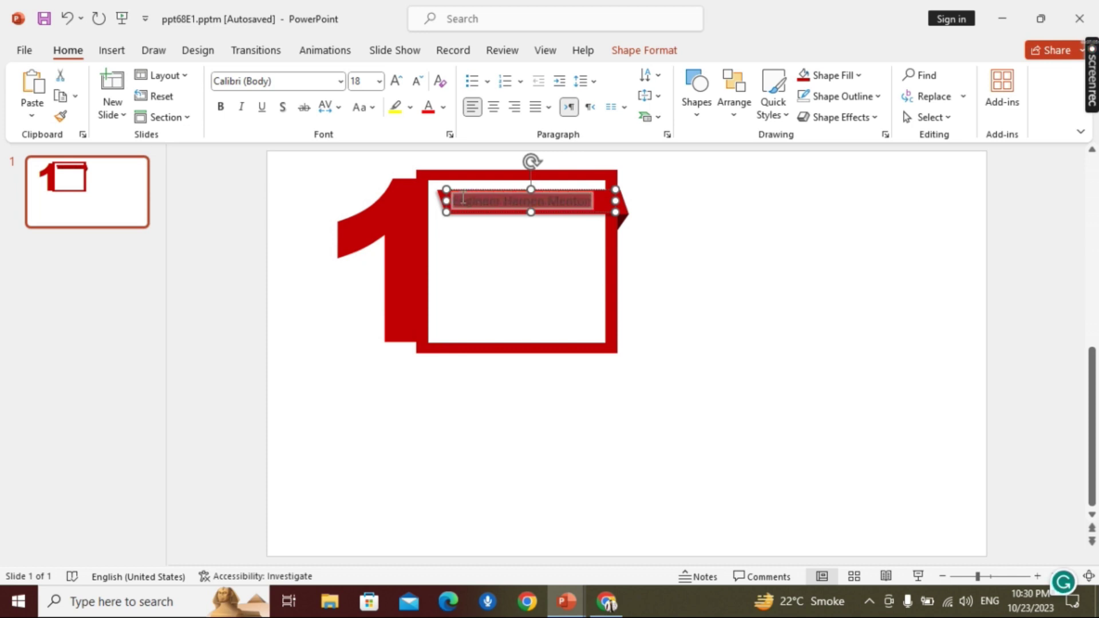
Style the banner title in Impact 20 pt, white, centre-aligned.
click(319, 86)
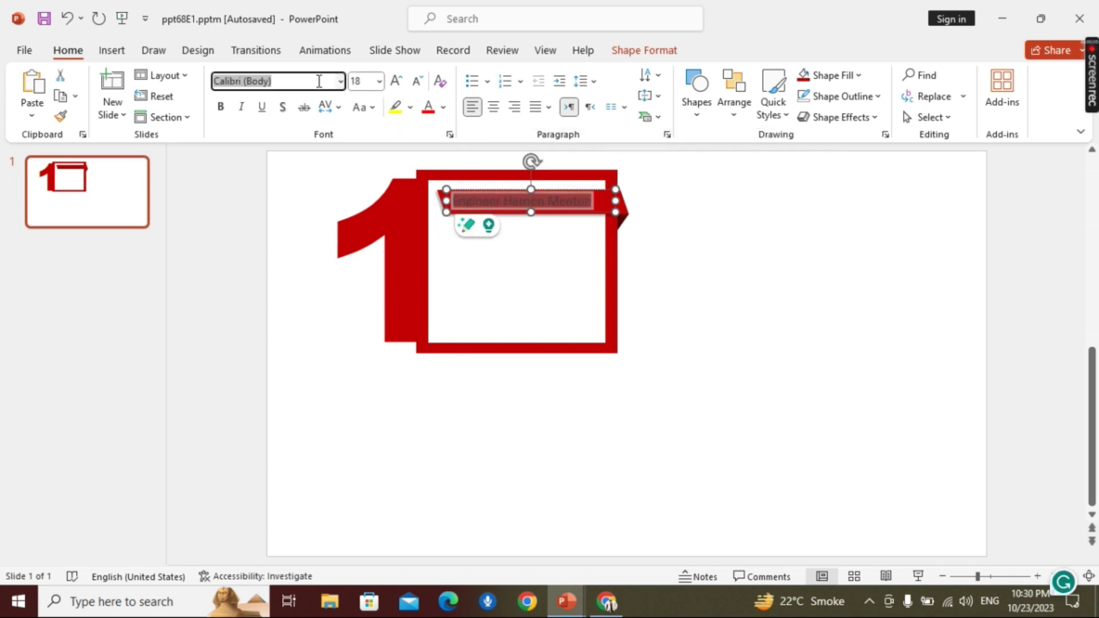
text(A)
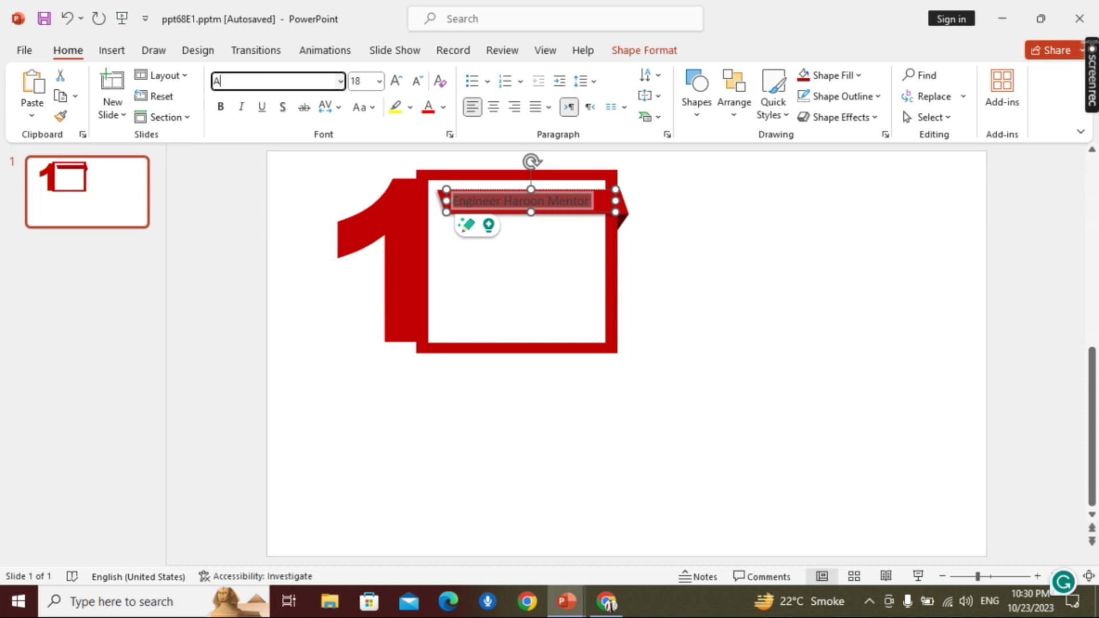
text(Impact)
key(Return)
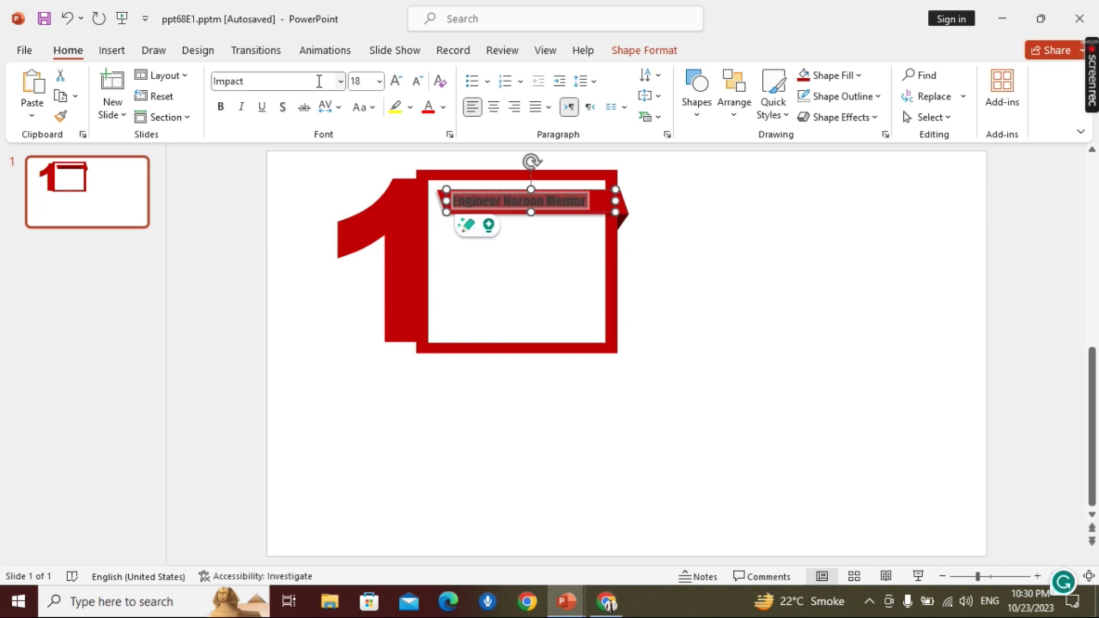
click(396, 84)
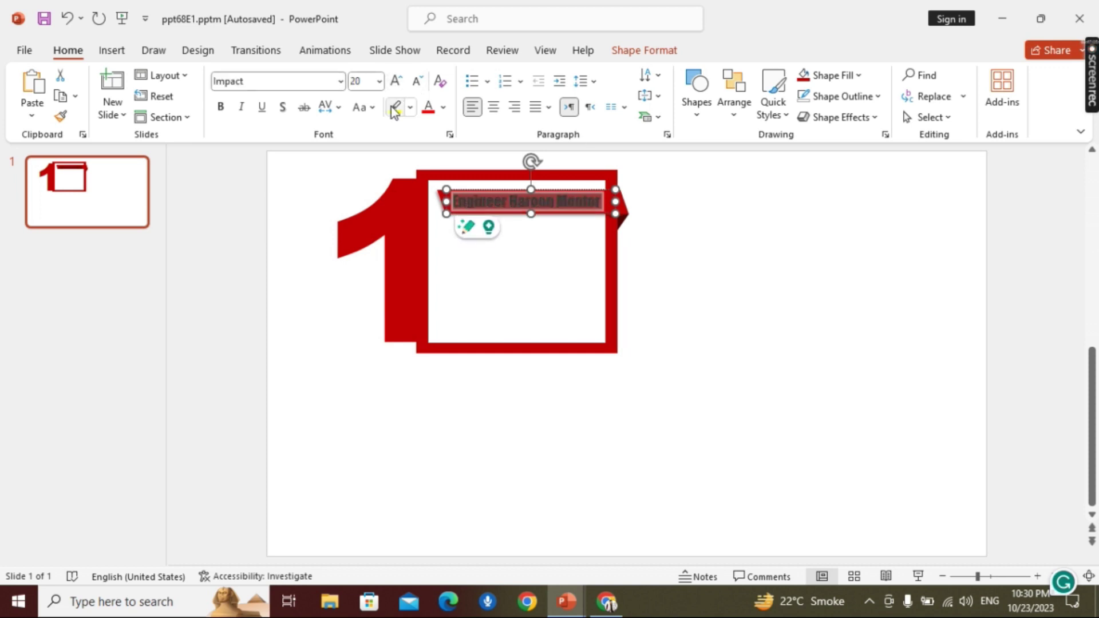
click(441, 111)
click(430, 156)
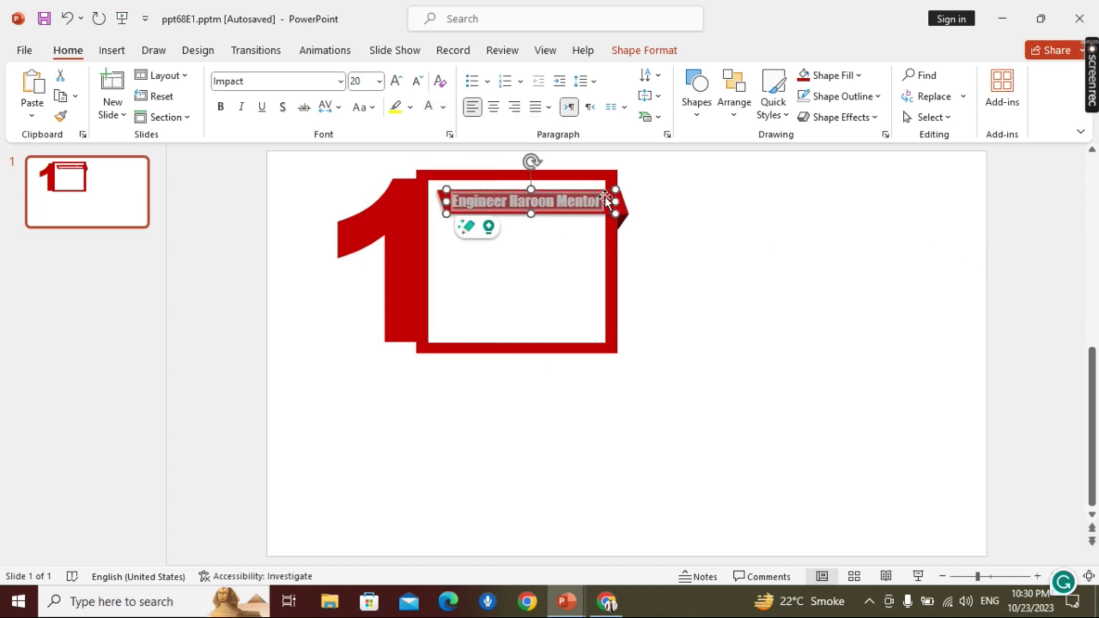
click(493, 107)
click(988, 262)
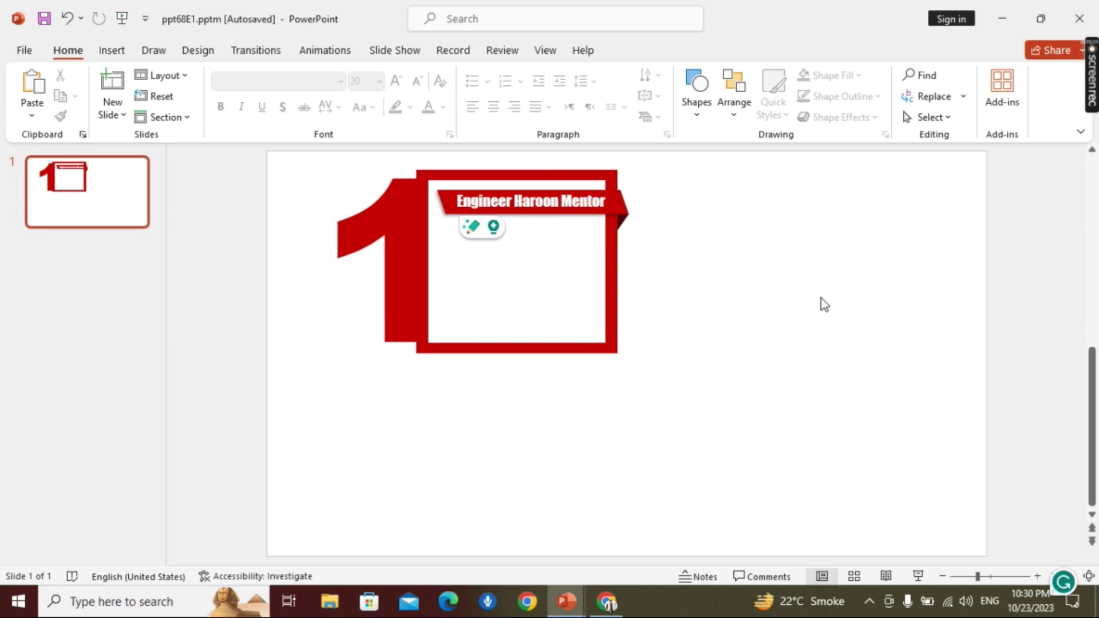
Paste the welcome paragraph, narrow its box from both sides, and place it under the red banner.
click(578, 260)
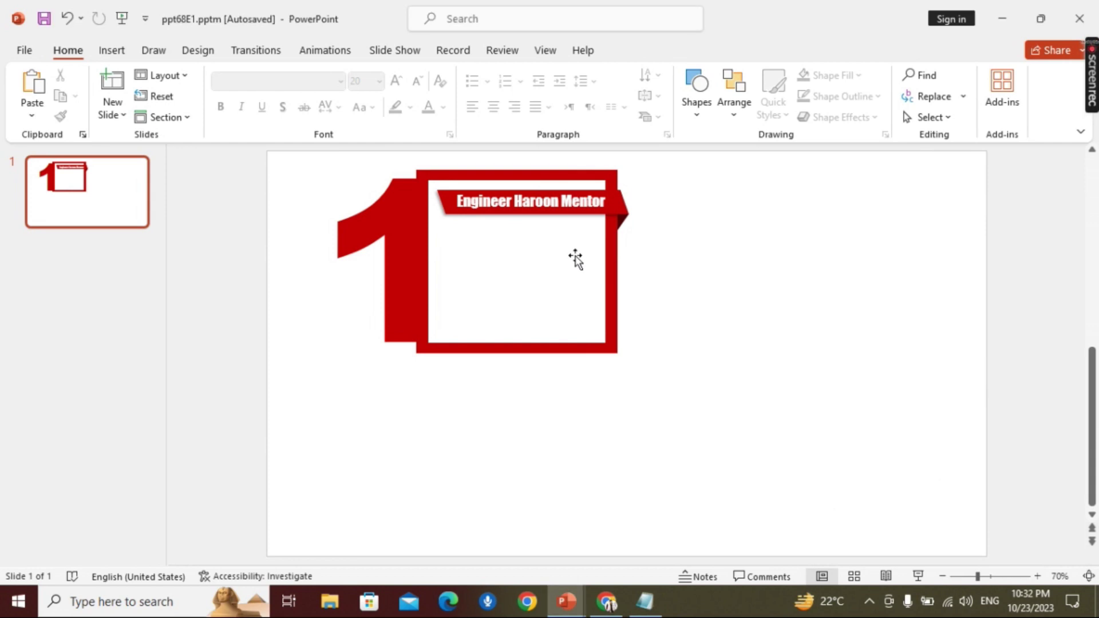
key(ctrl+v)
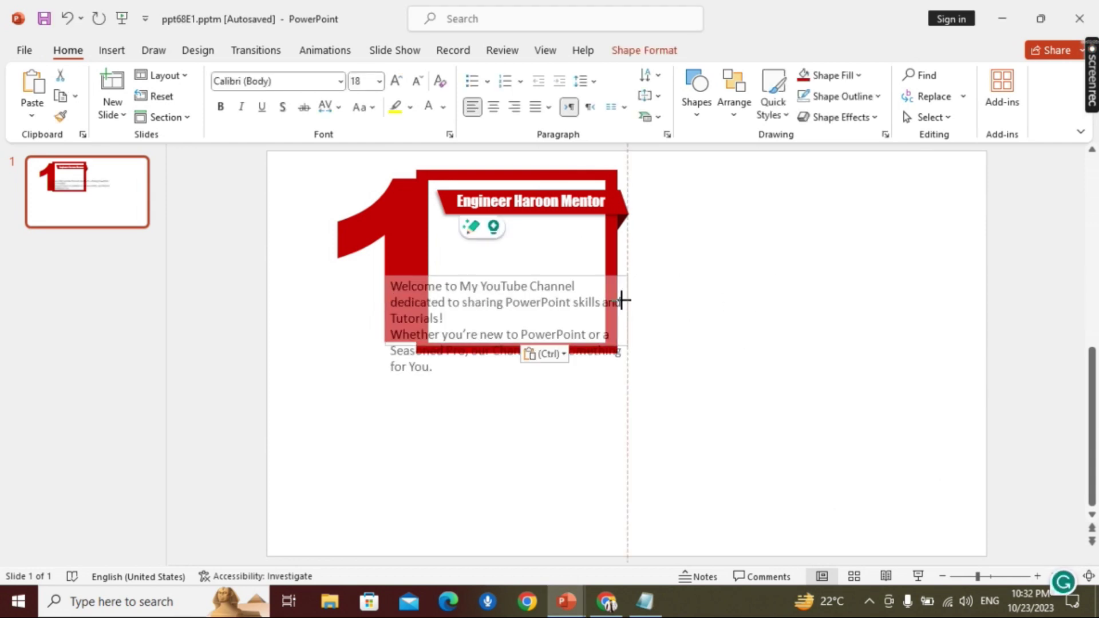
drag(788, 309, 606, 309)
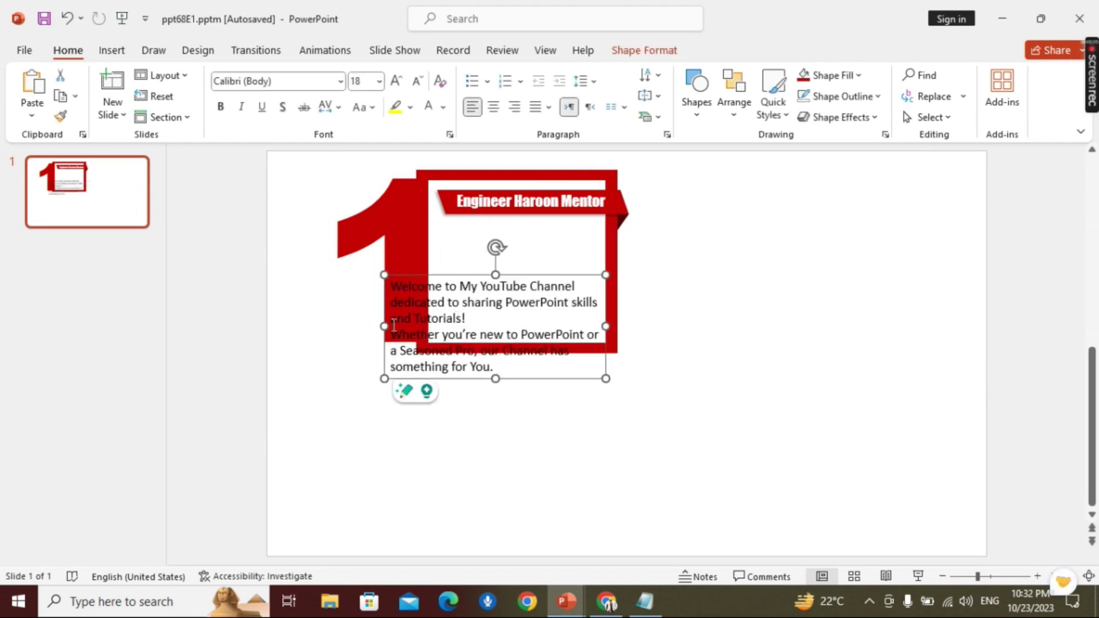
drag(384, 326, 428, 326)
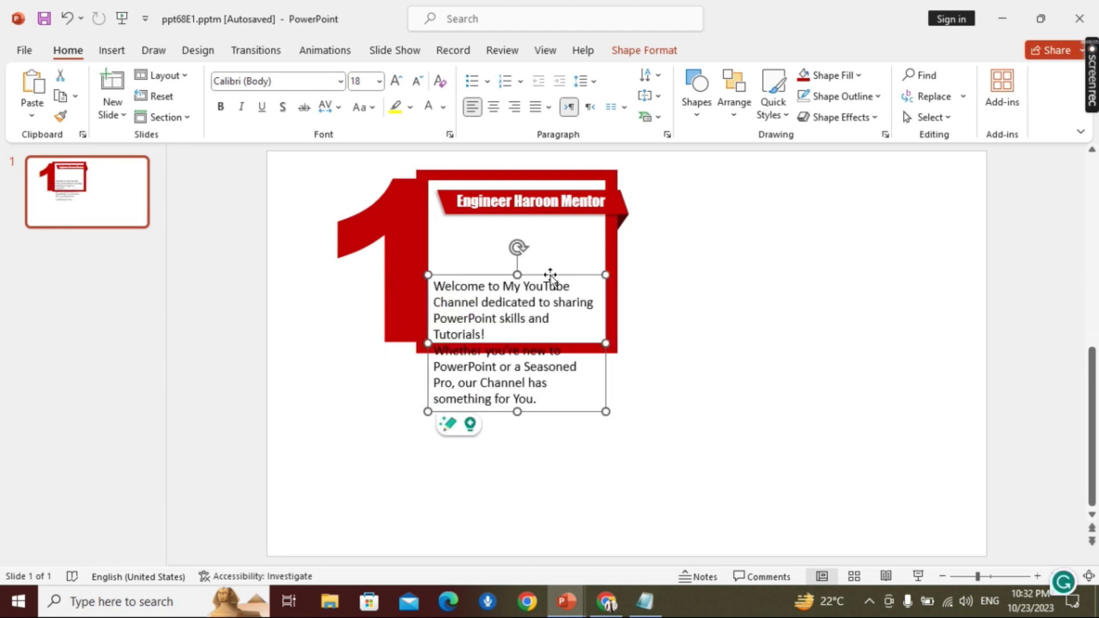
drag(550, 276, 555, 218)
drag(544, 345, 461, 233)
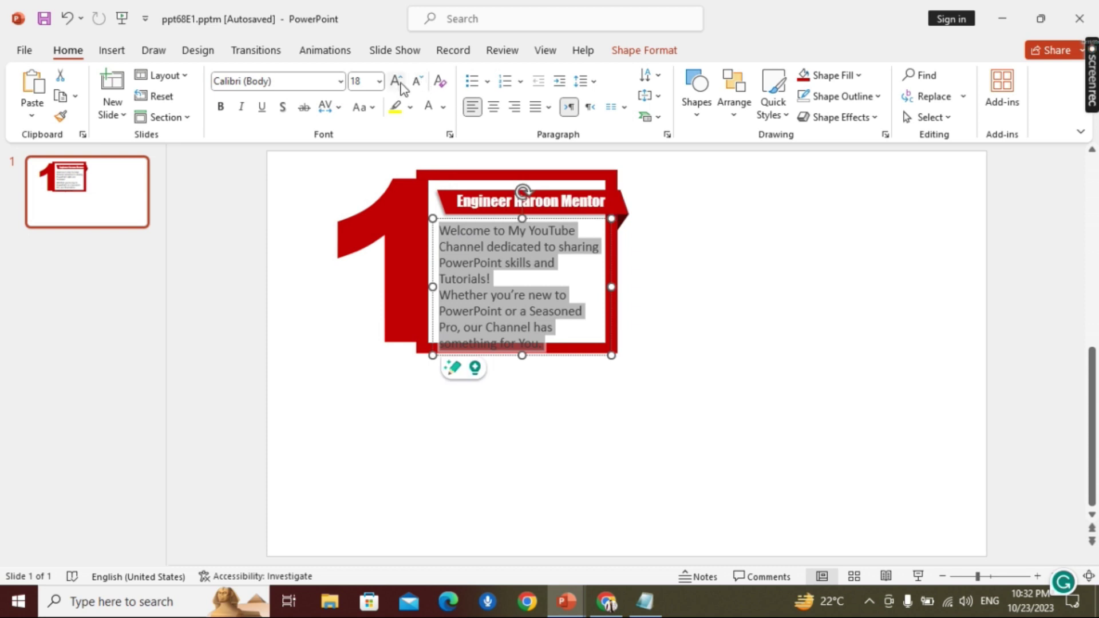
Set the paragraph text to 16 pt and justify it.
click(417, 83)
click(549, 107)
click(569, 127)
Colour the paragraph text dark red, then select the banner, frame and paragraph together.
click(715, 258)
click(549, 319)
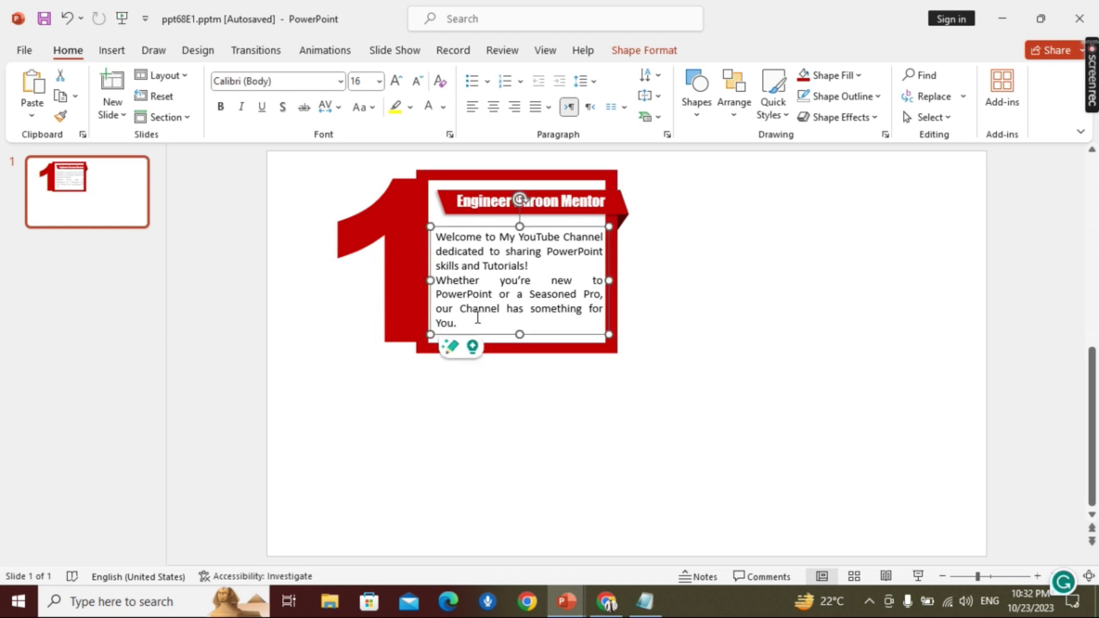
drag(478, 318, 436, 213)
click(443, 108)
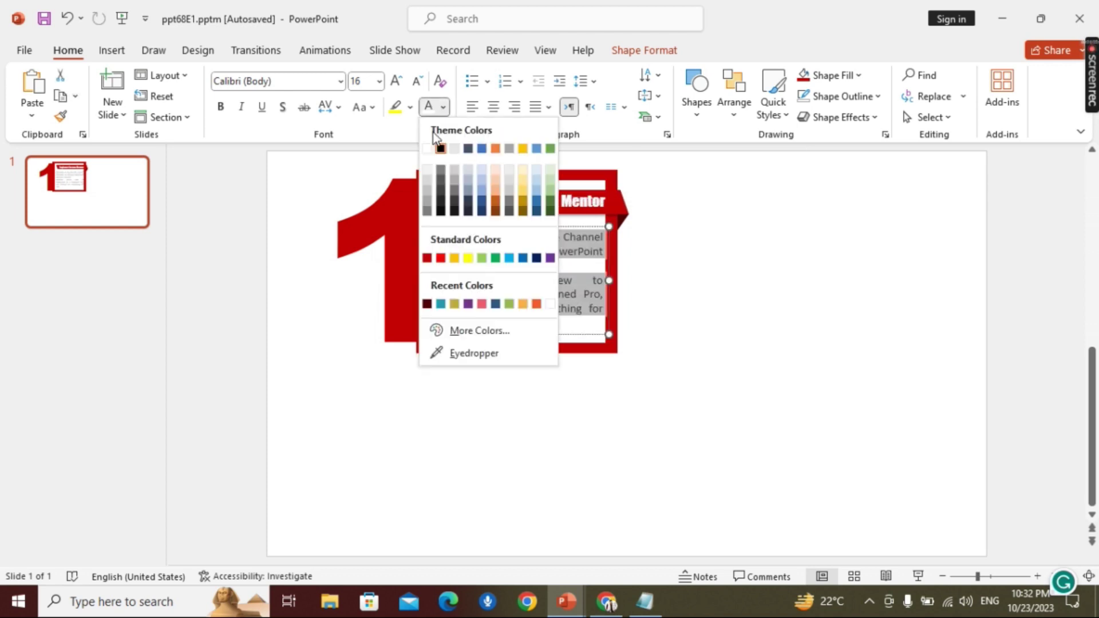
click(427, 258)
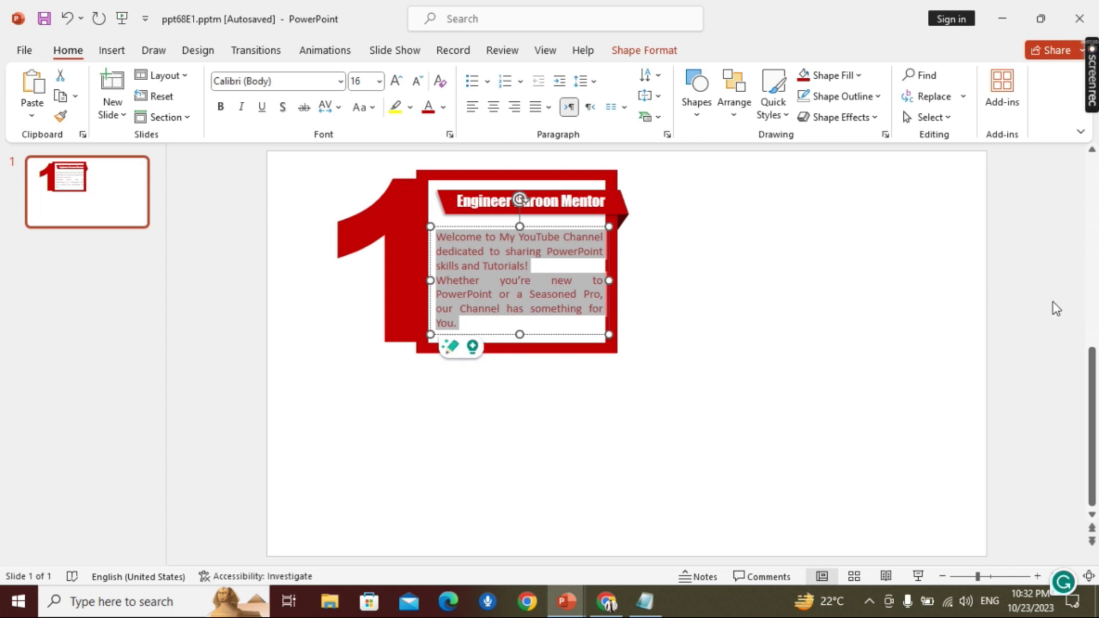
click(1034, 307)
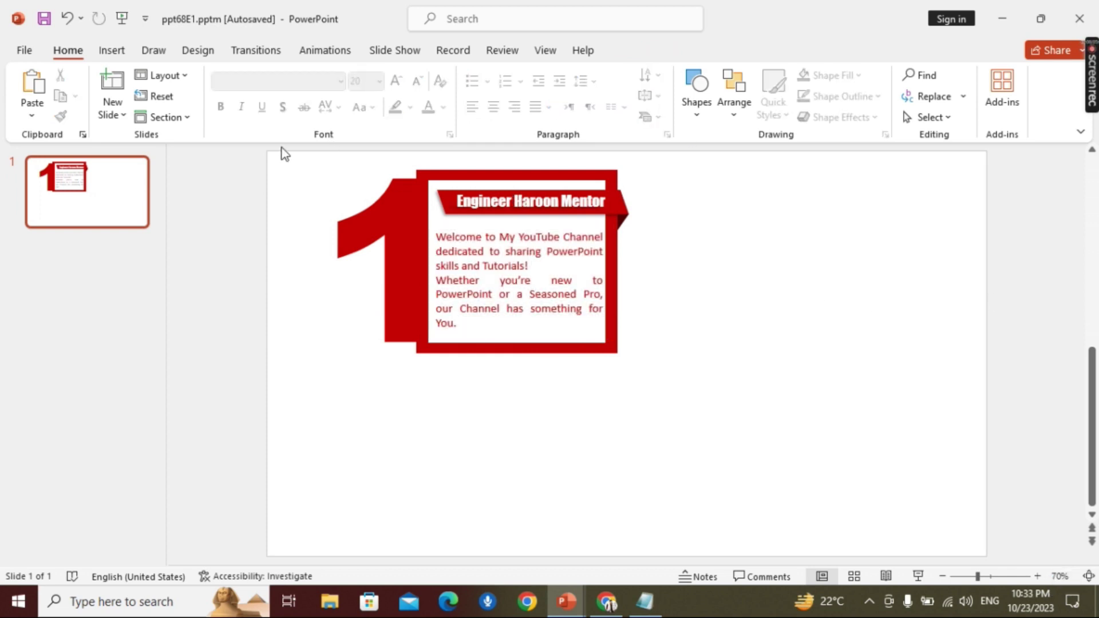
drag(283, 153, 731, 455)
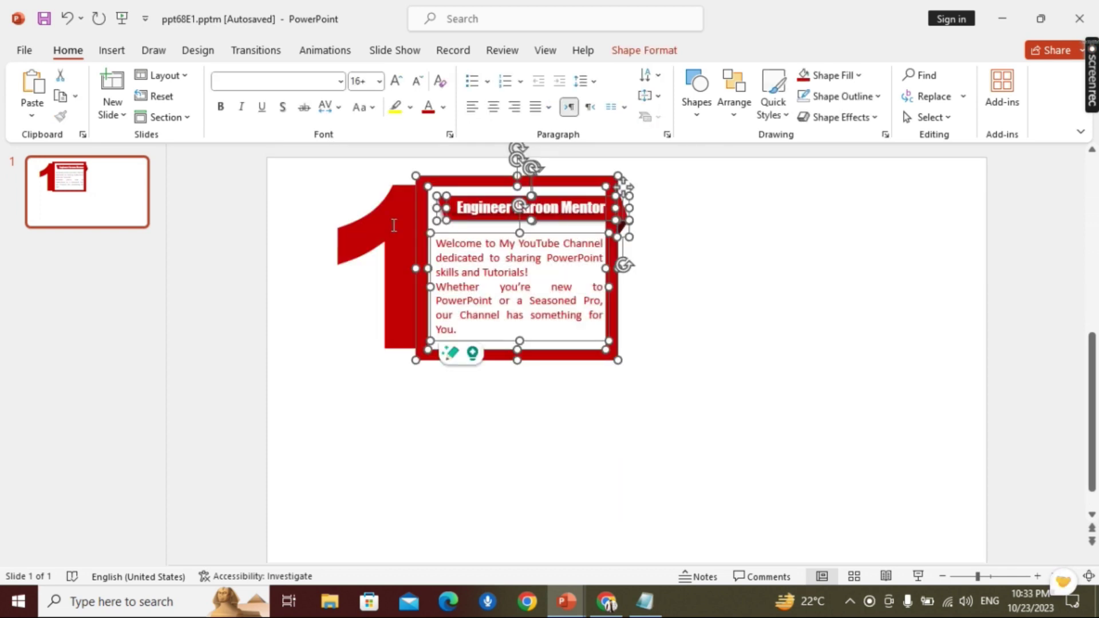
Copy the whole number-1 card with its big red 1 and place the duplicate to the right.
shift+click(393, 226)
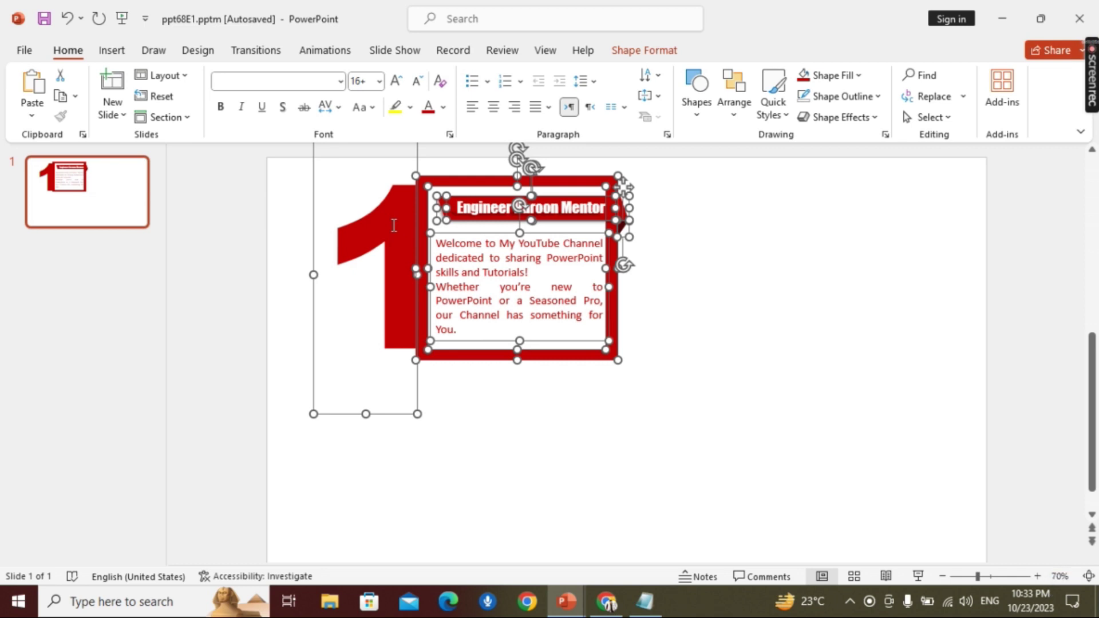
key(ctrl+c)
key(ctrl+v)
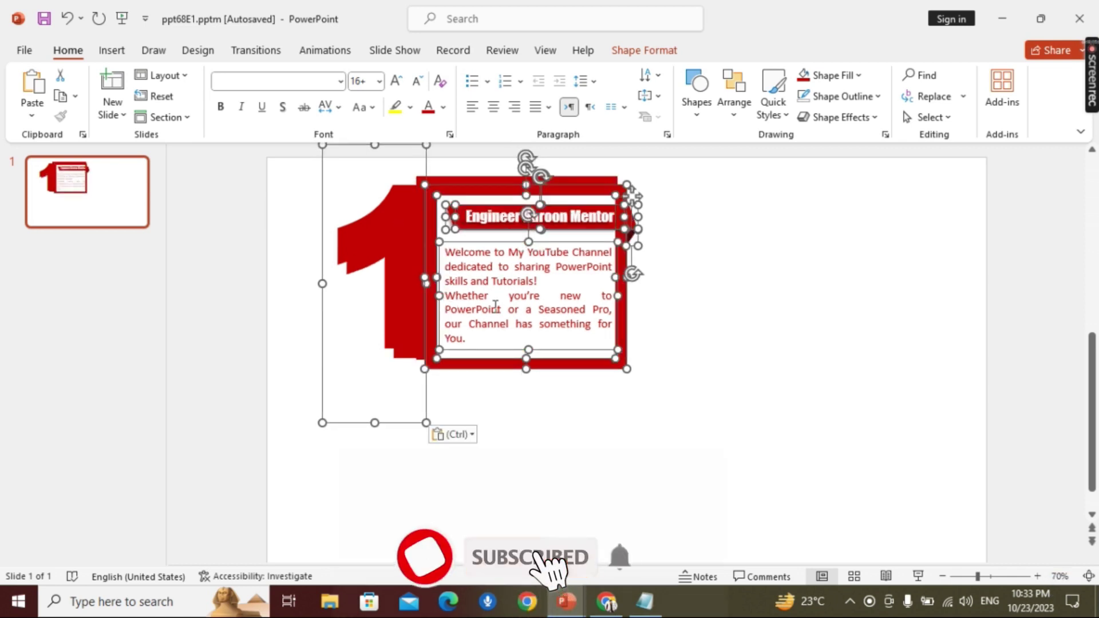
drag(459, 367, 768, 357)
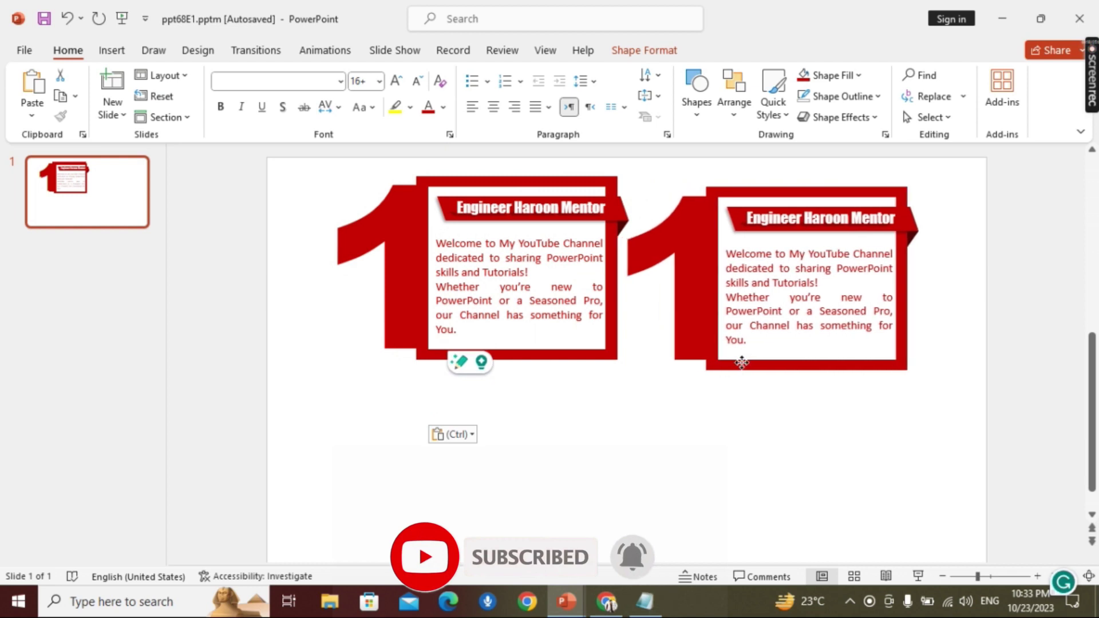
Select both cards and align them level with each other using Shape Format > Align.
mouse_move(301, 152)
mouse_down()
mouse_move(1047, 401)
mouse_move(1060, 444)
mouse_up()
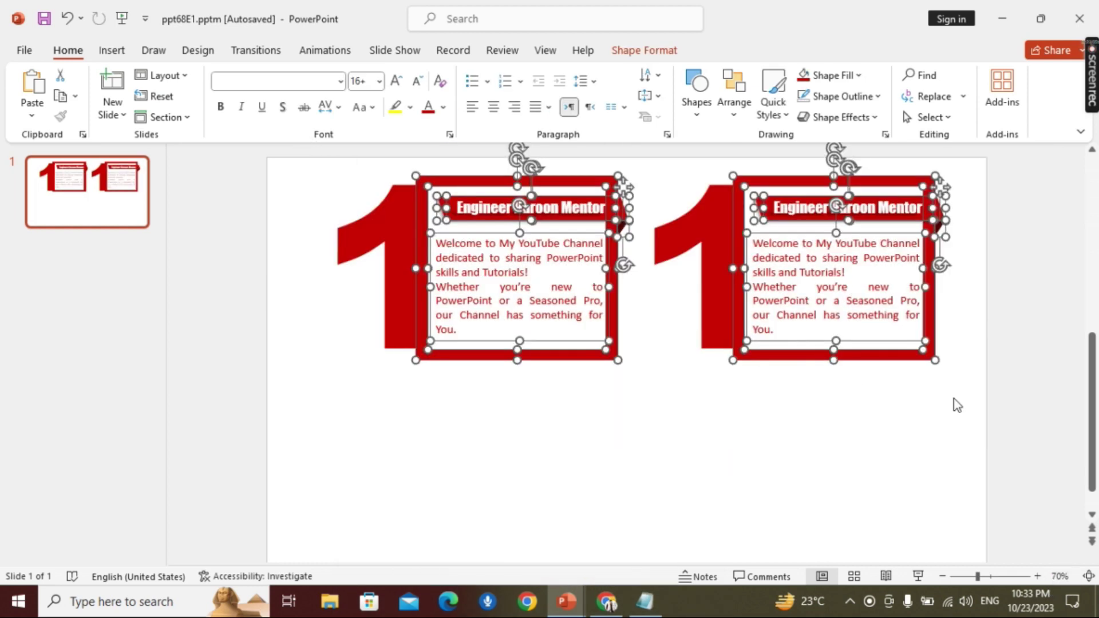
shift+click(393, 260)
shift+click(714, 257)
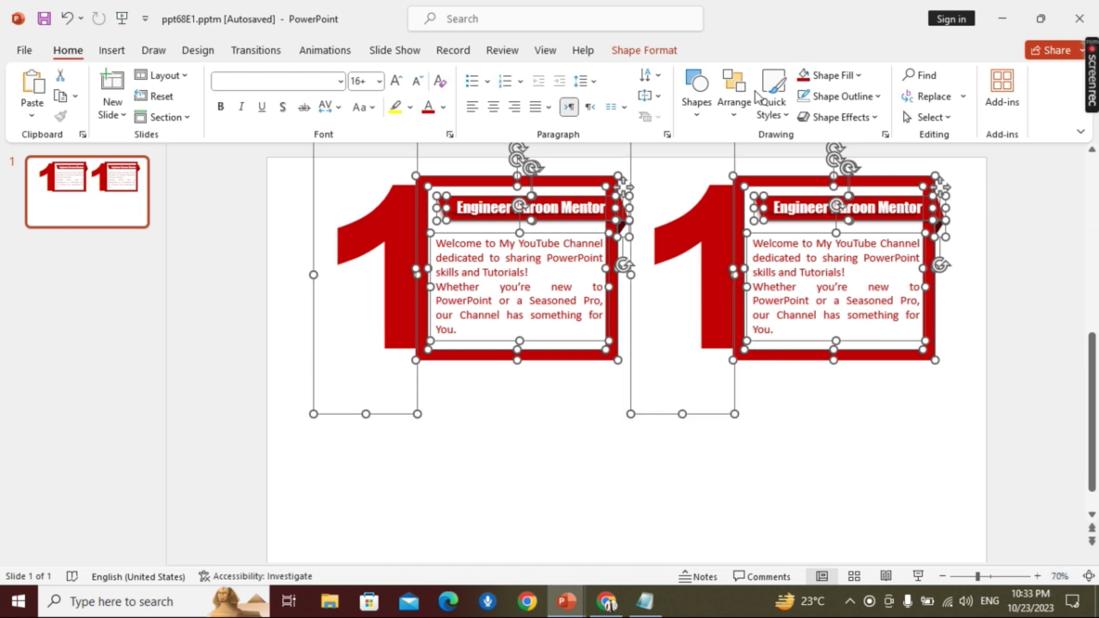
click(640, 53)
click(961, 77)
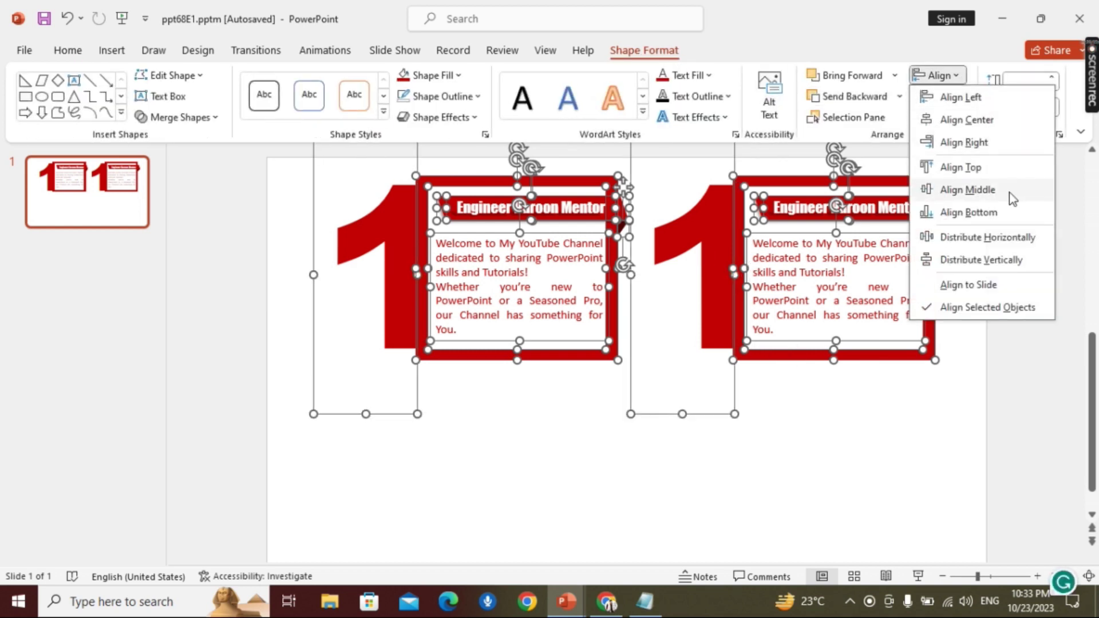
click(1006, 250)
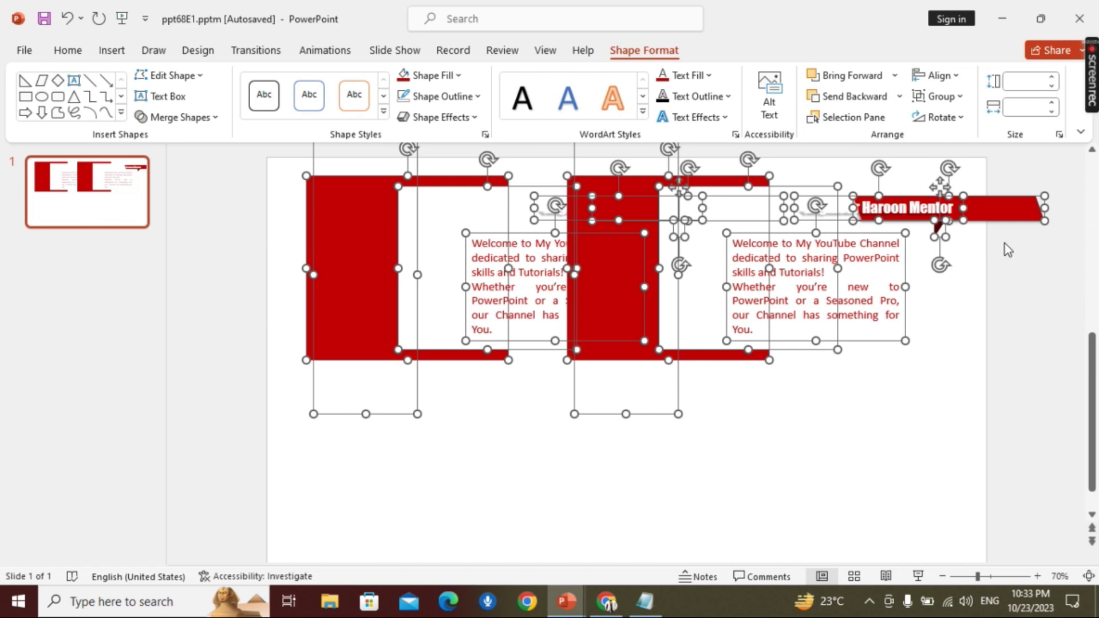
click(1015, 293)
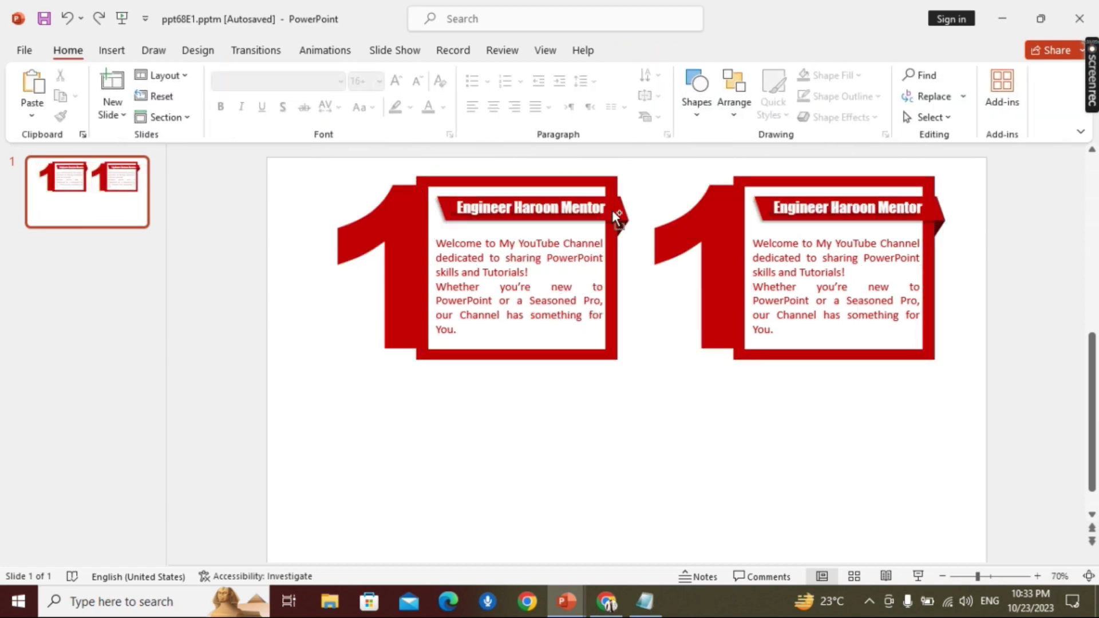
ctrl+scroll(431, 177, down, 2)
Select both cards and drag a copy of them into a lower row.
drag(372, 151, 950, 445)
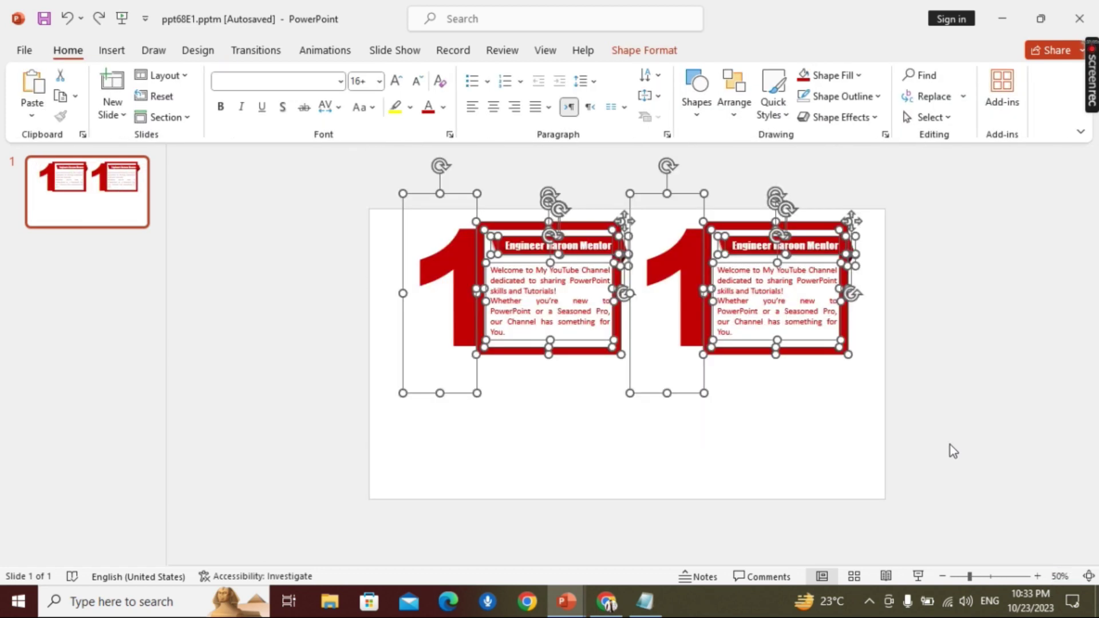
mouse_move(822, 355)
mouse_down()
mouse_move(801, 347)
mouse_move(820, 484)
mouse_up()
drag(369, 183, 987, 529)
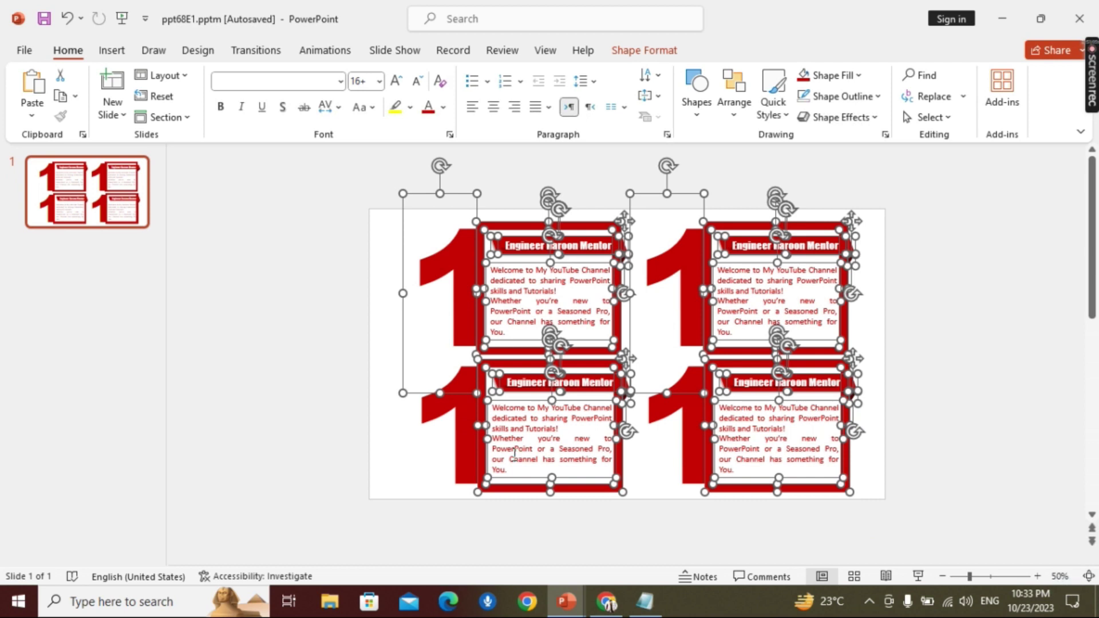
Change the upper-right card's big number from 1 to 2.
shift+click(461, 437)
shift+click(694, 442)
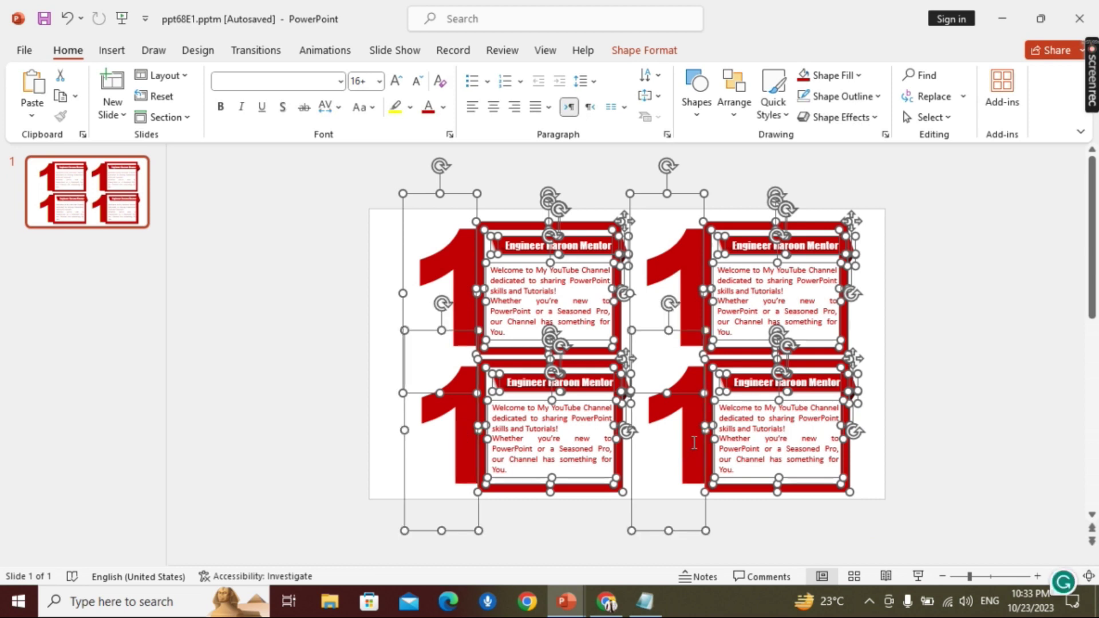
click(694, 443)
double_click(695, 442)
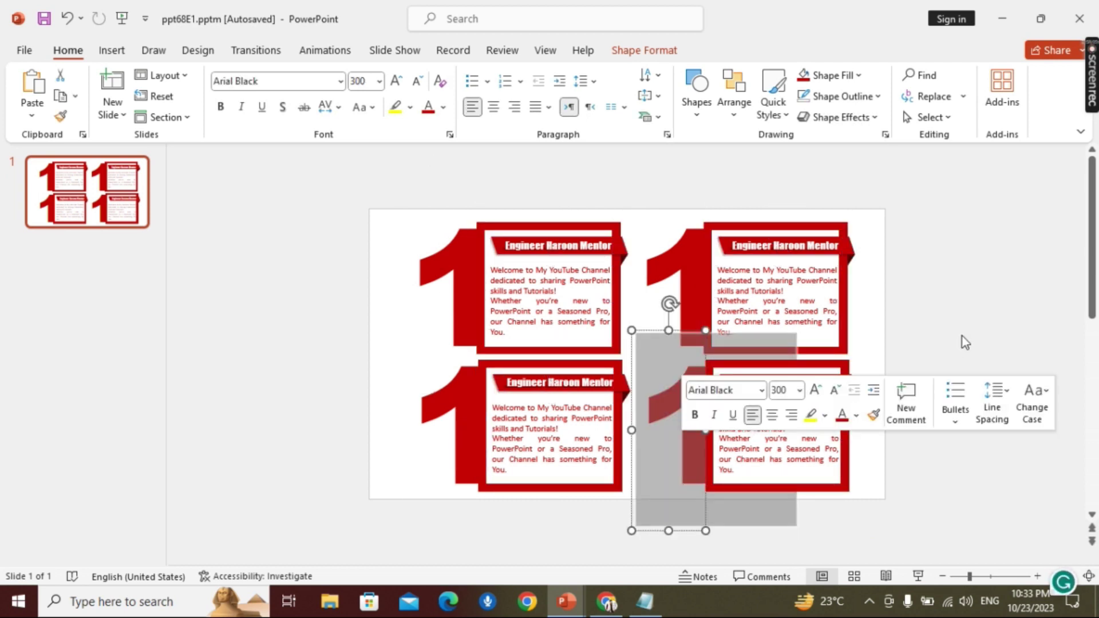
click(966, 321)
click(703, 289)
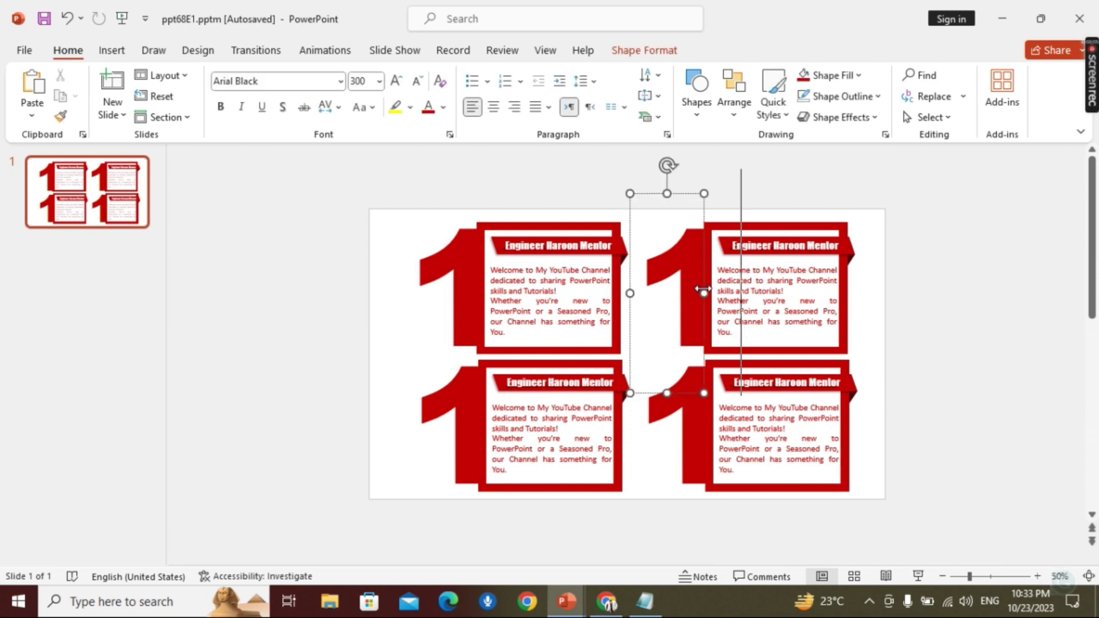
text(3)
key(BackSpace)
text(2)
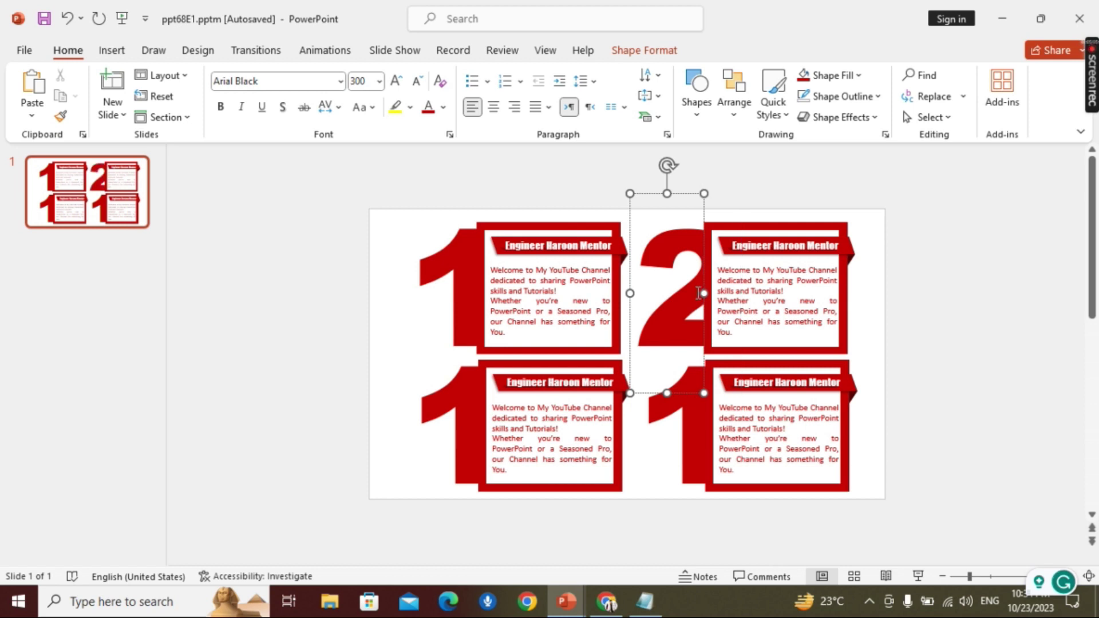
Renumber the lower-left card to 3 and the lower-right card to 4.
click(470, 419)
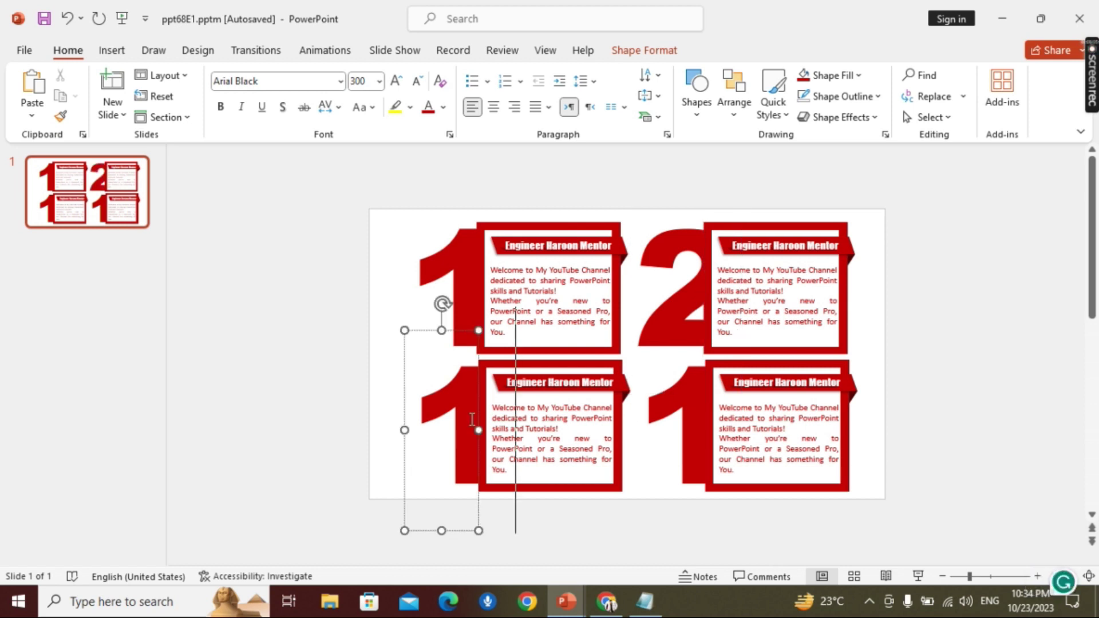
key(BackSpace)
text(3)
click(700, 427)
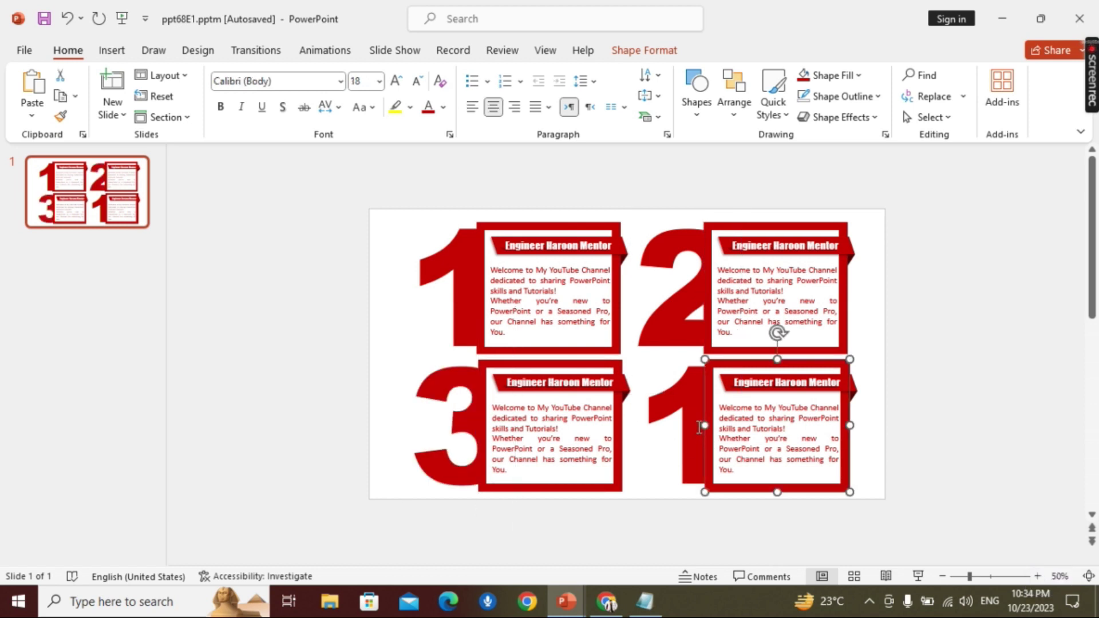
click(699, 427)
key(BackSpace)
text(4)
click(925, 404)
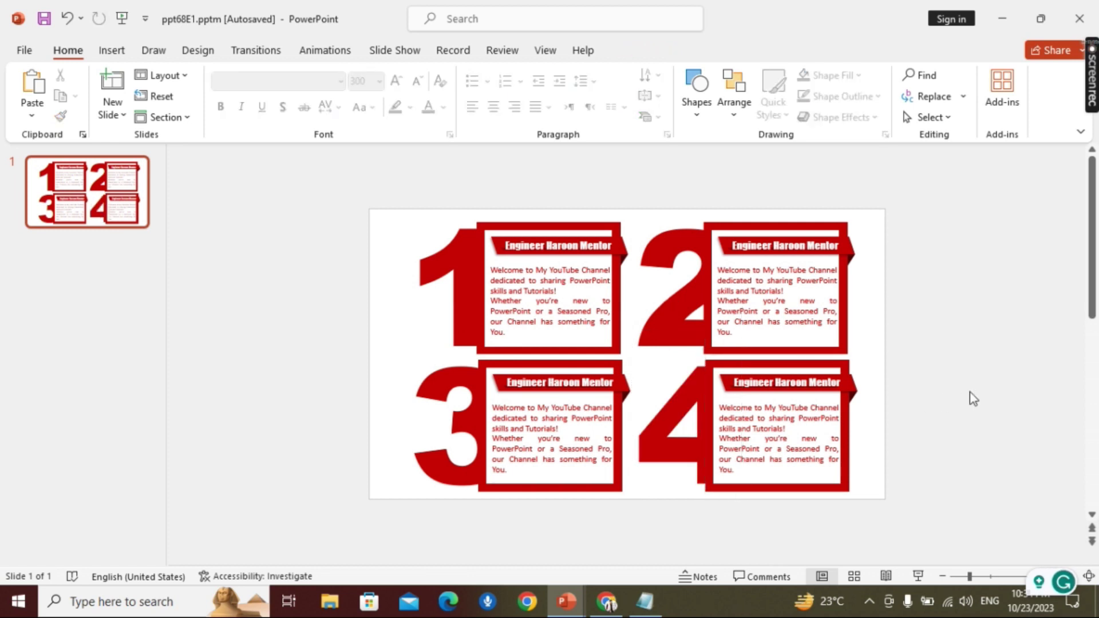
Colour the big number 2 gold with Text Fill.
click(698, 289)
double_click(698, 288)
click(644, 50)
click(730, 75)
click(703, 226)
Fill card 2's frame gold and make its paragraph text gold.
click(756, 240)
click(458, 75)
click(441, 225)
click(763, 248)
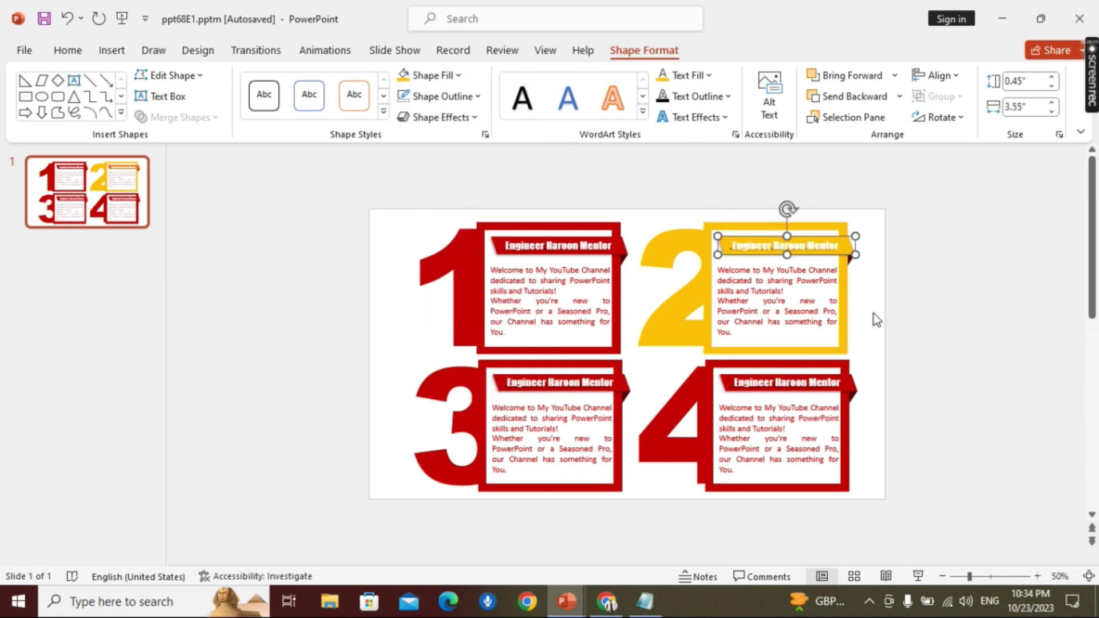
triple_click(831, 284)
key(ctrl+a)
click(684, 74)
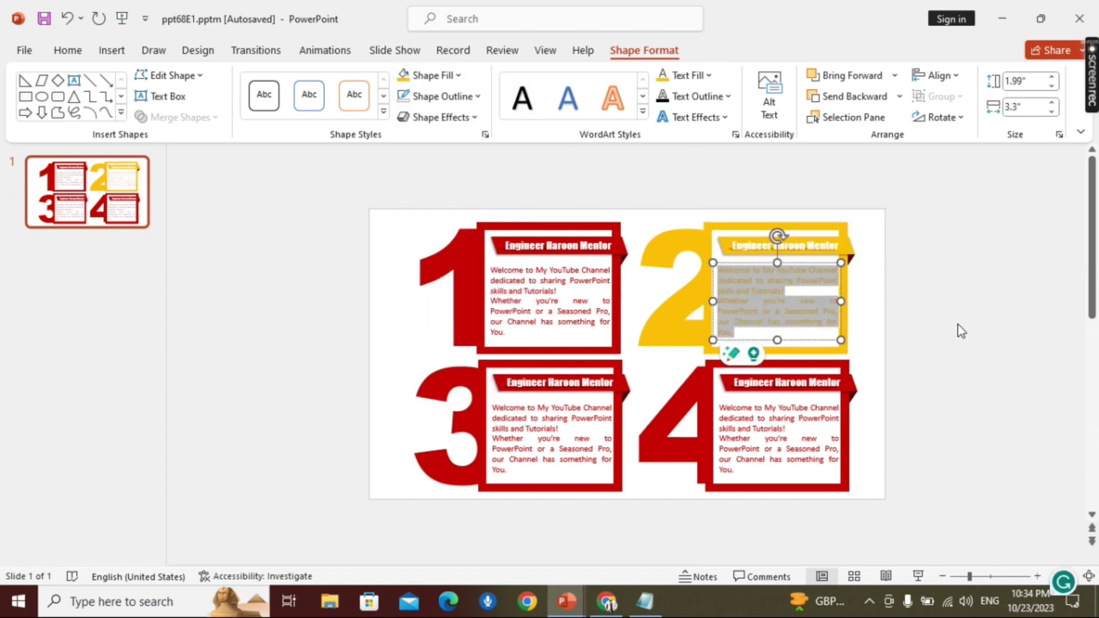
click(959, 329)
Give card 2's banner fold a darker gold, #8E6C00, via More Fill Colors.
click(852, 263)
click(658, 51)
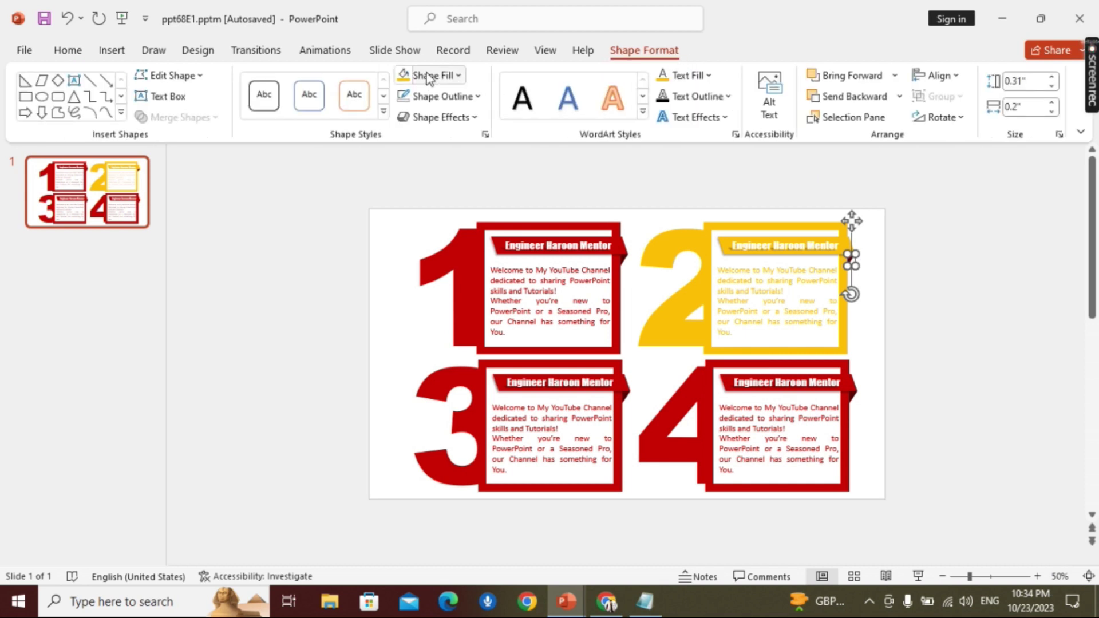
click(458, 76)
click(429, 321)
drag(595, 250, 594, 267)
click(642, 162)
click(990, 323)
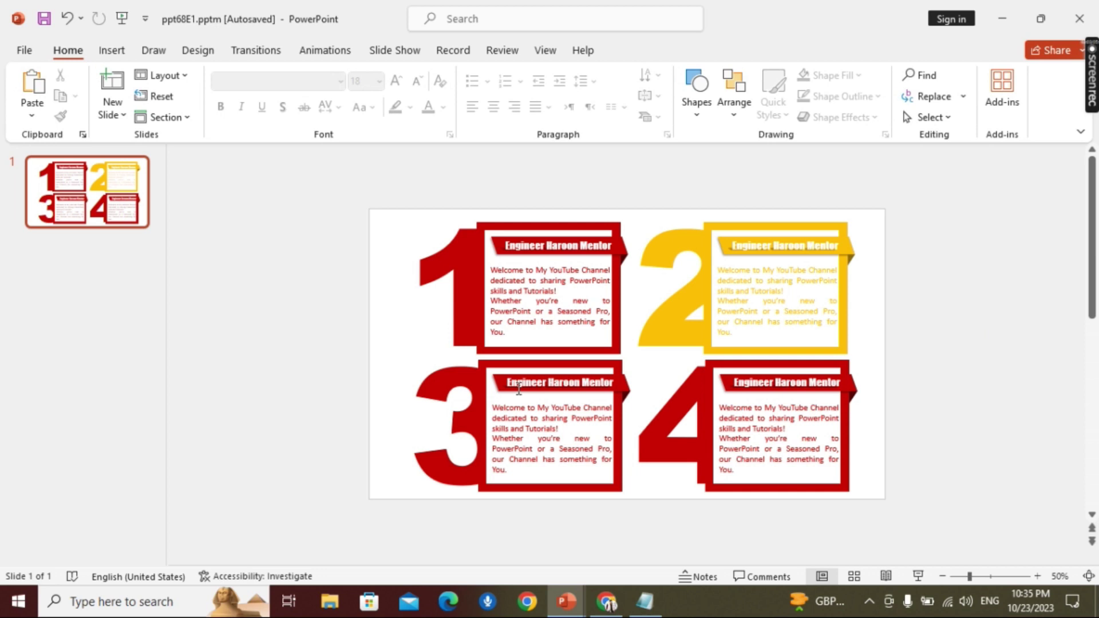
Colour the big number 3 dark blue with Text Fill.
click(446, 401)
click(644, 51)
click(429, 75)
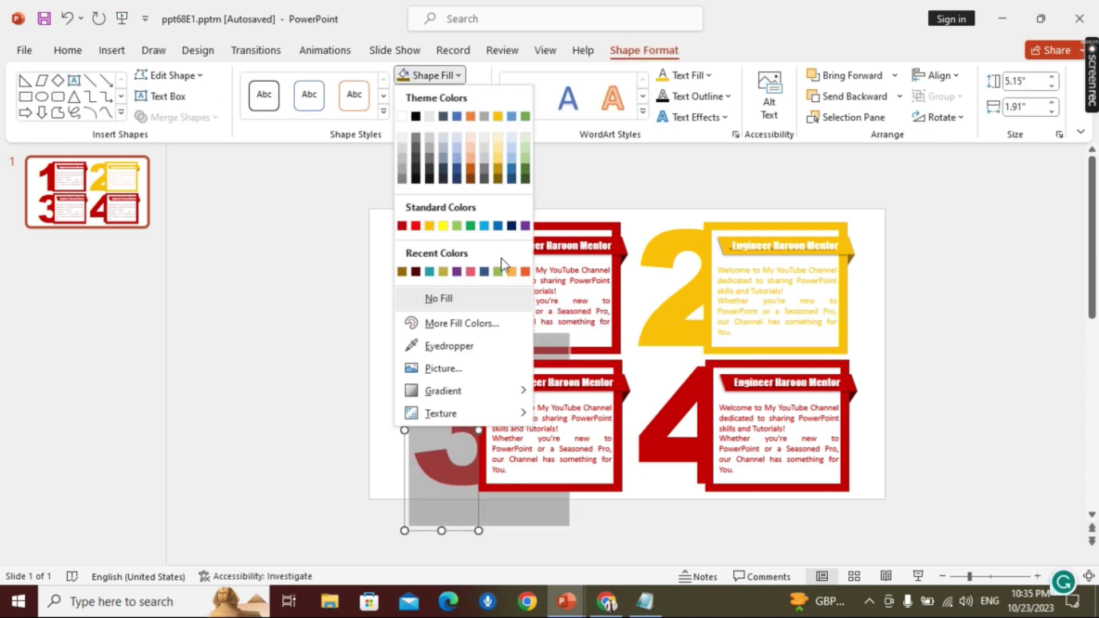
click(685, 75)
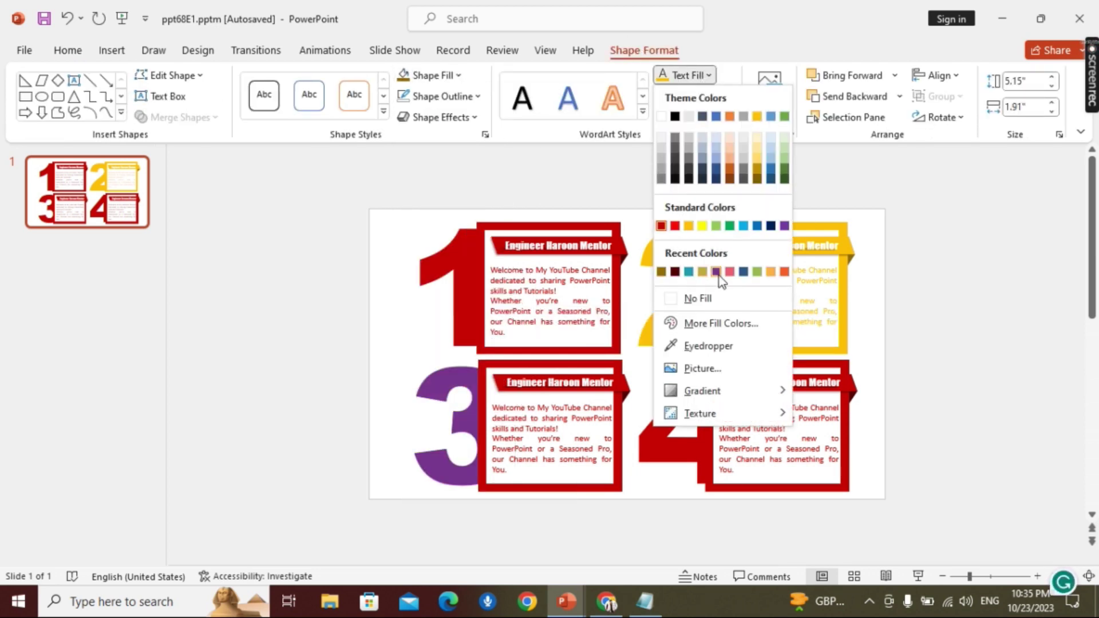
click(743, 271)
Fill card 3's frame dark blue and its title banner blue.
click(584, 370)
click(430, 75)
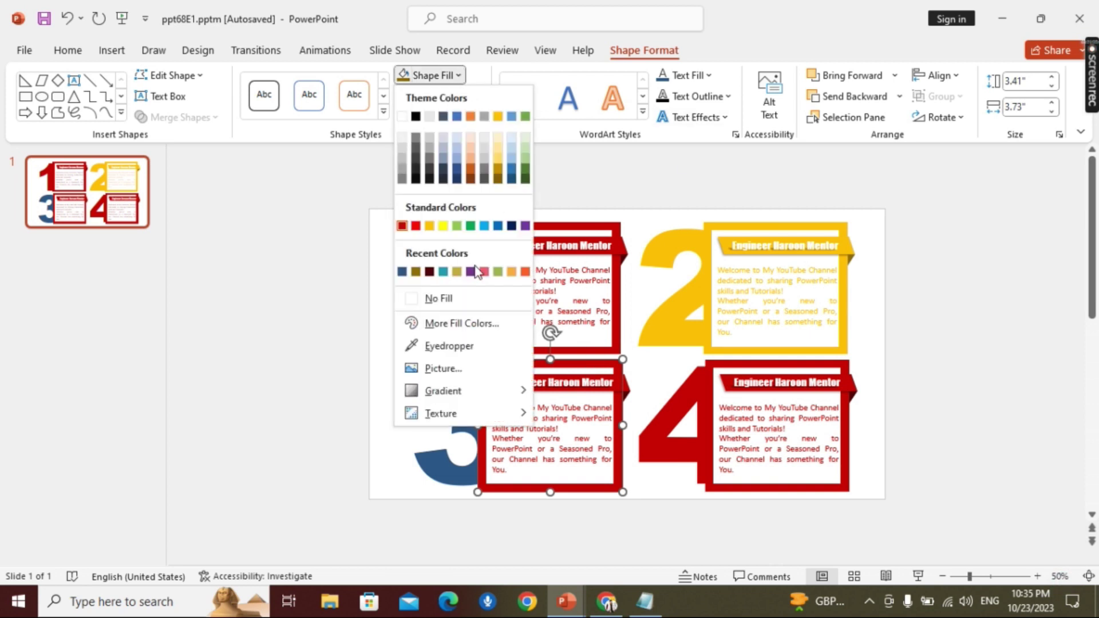
click(401, 271)
click(626, 382)
click(403, 75)
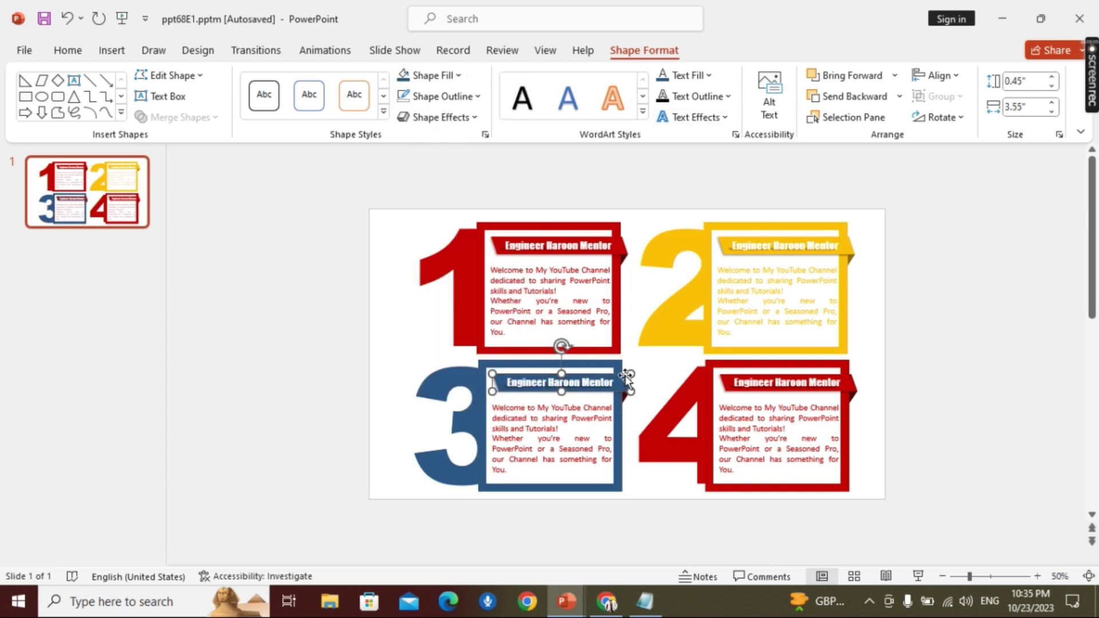
Darken card 3's banner fold to a deeper blue and colour its paragraph text blue.
click(622, 397)
click(429, 75)
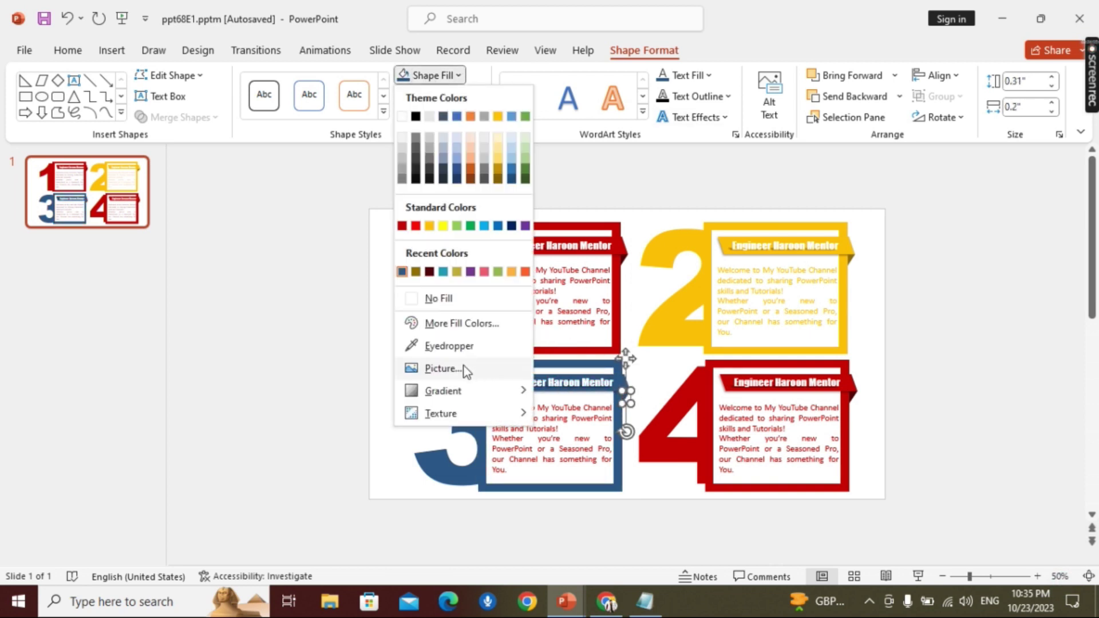
click(452, 321)
drag(595, 259, 596, 277)
key(Return)
drag(510, 471, 506, 413)
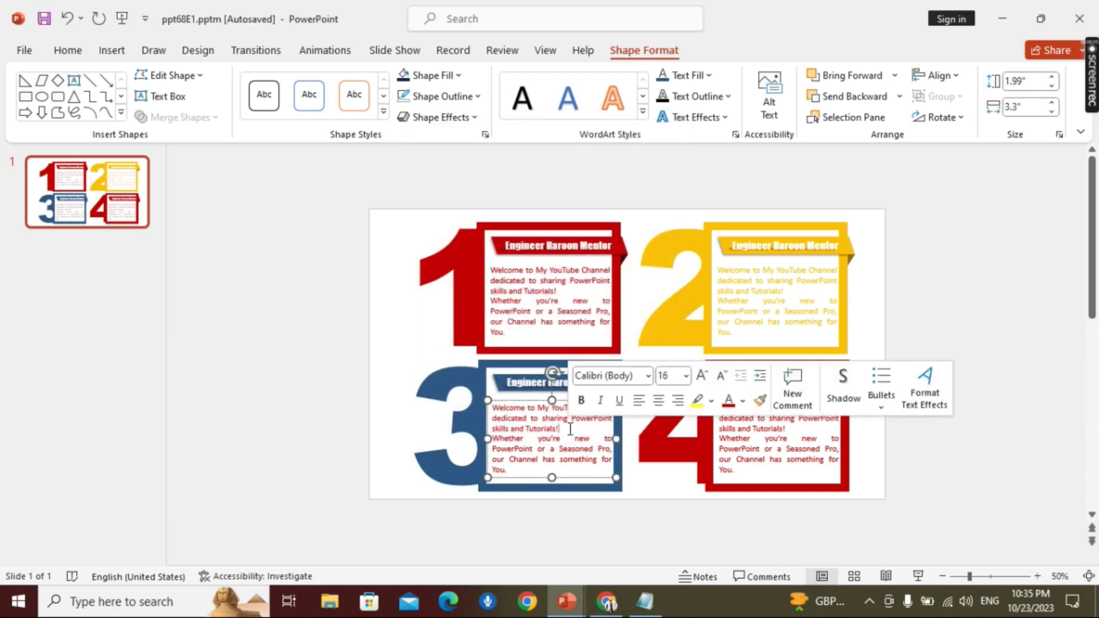
click(676, 74)
Colour the big number 4 dark green with Text Fill.
click(954, 387)
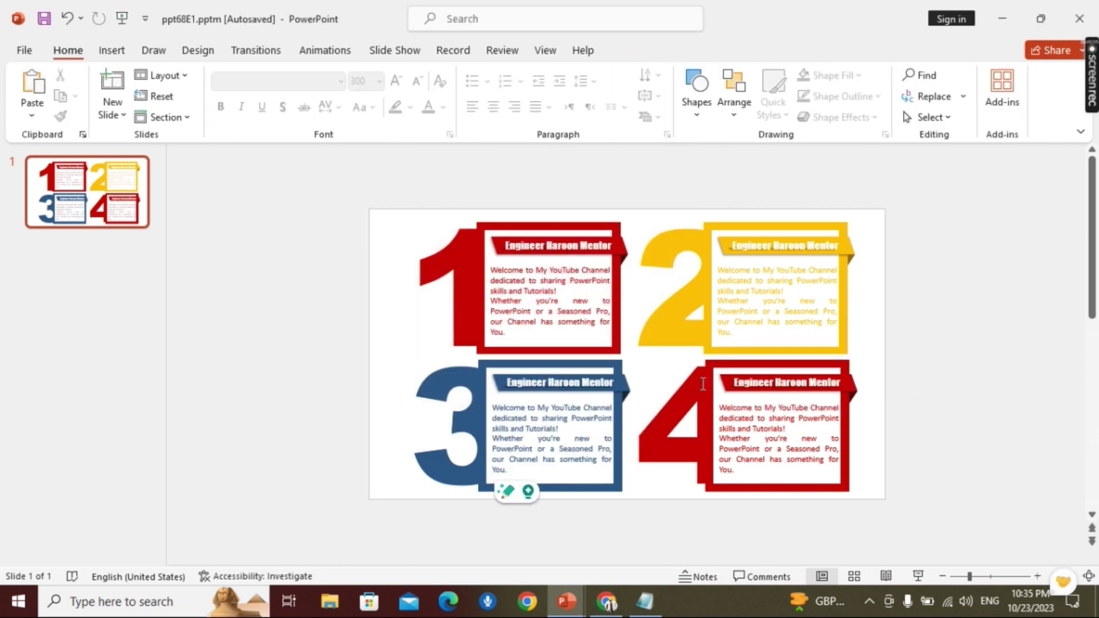
click(697, 76)
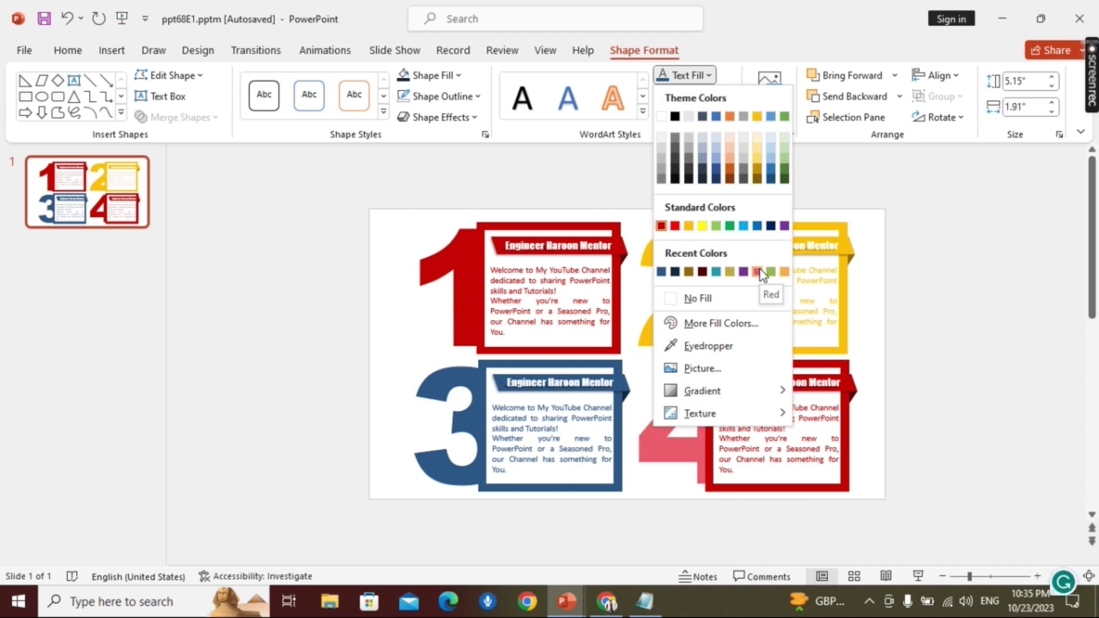
click(784, 170)
Fill card 4's frame and title banner green and select its paragraph text.
click(459, 75)
click(525, 179)
click(787, 382)
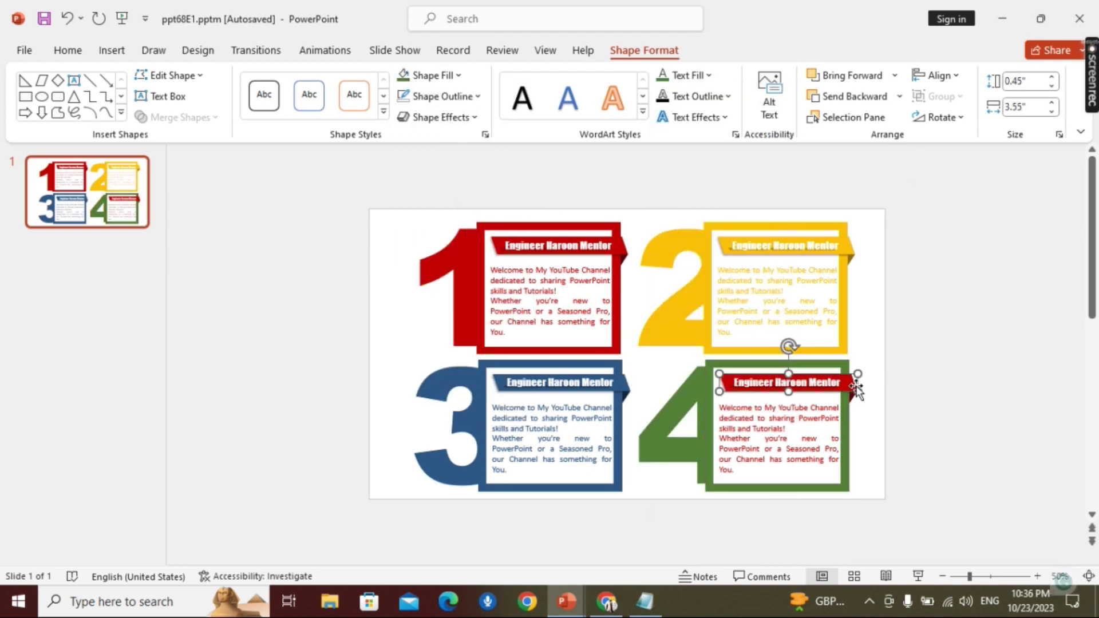
click(406, 76)
drag(744, 473, 719, 407)
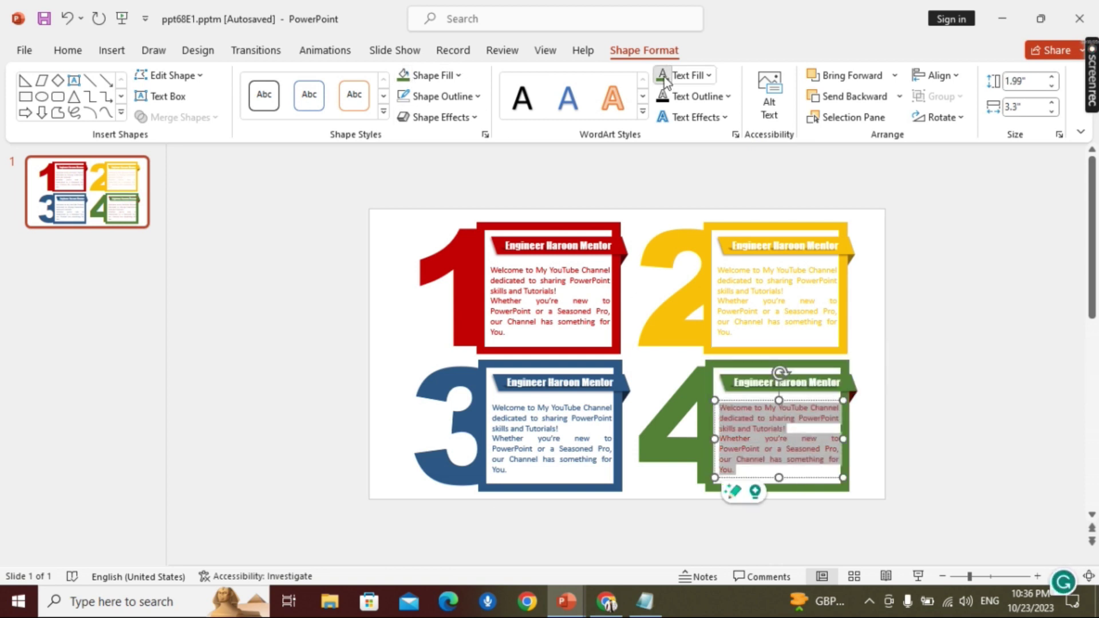
Give card 4's banner fold a darker green via More Fill Colors.
click(855, 398)
click(459, 75)
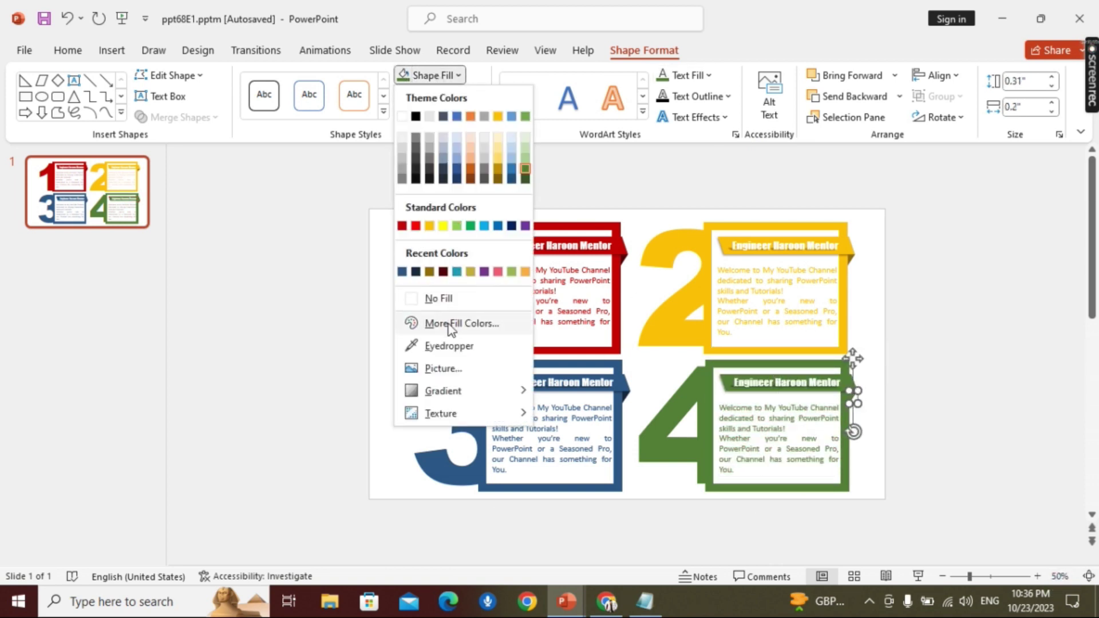
click(452, 322)
click(635, 180)
click(983, 368)
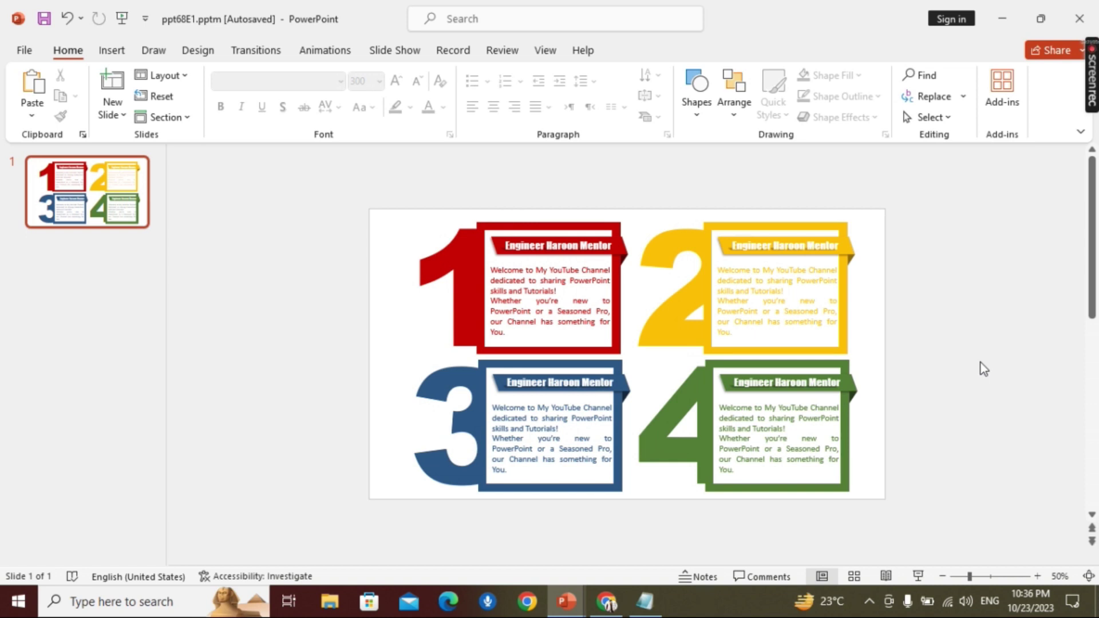
Start the slide show from the status bar to present the four-colour infographic full screen.
click(920, 573)
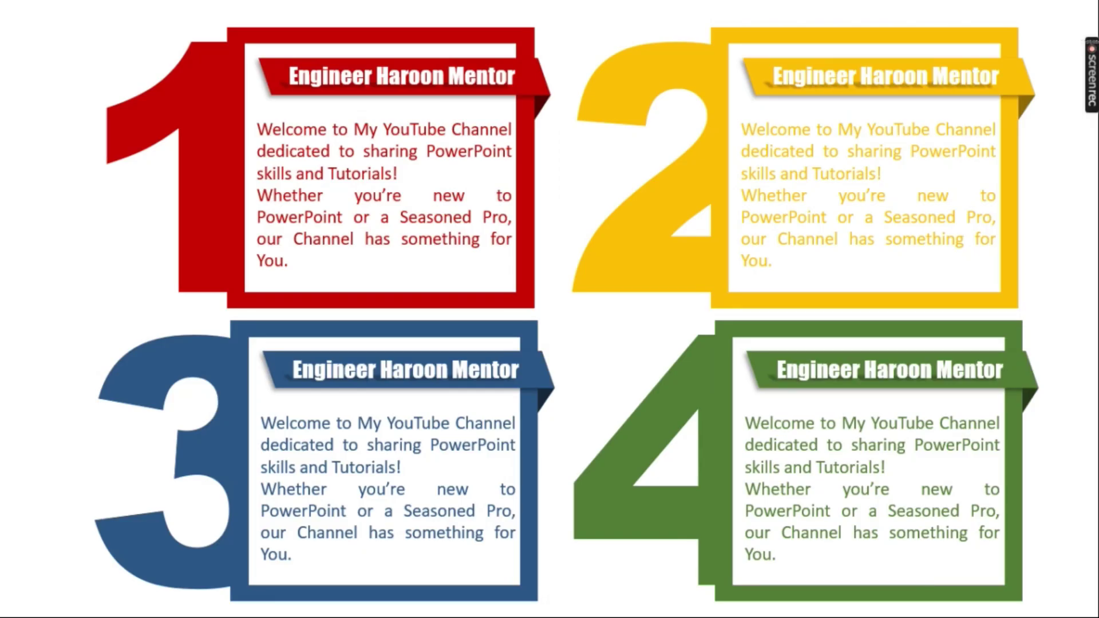